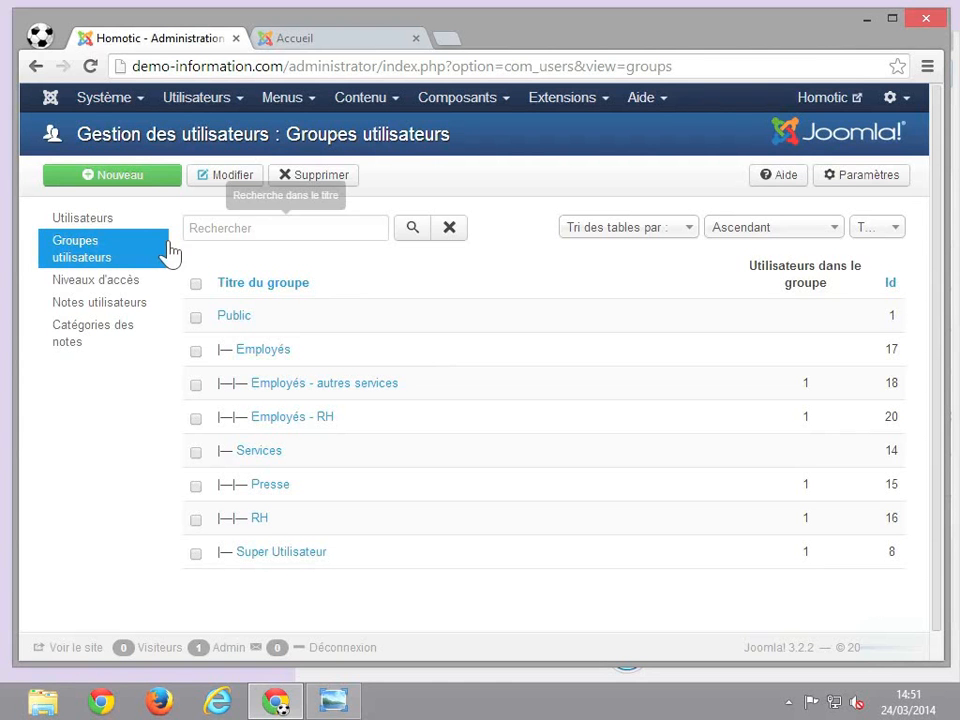
- Open the user access levels list and compare it with the access matrix in accès.png
left_click(97, 282)
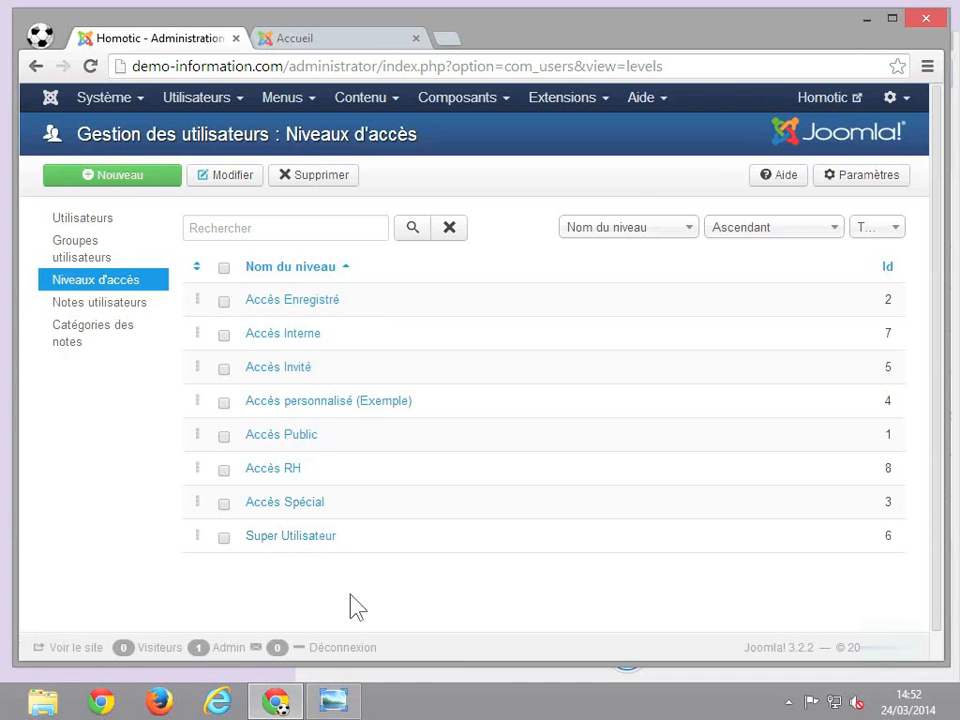
left_click(333, 700)
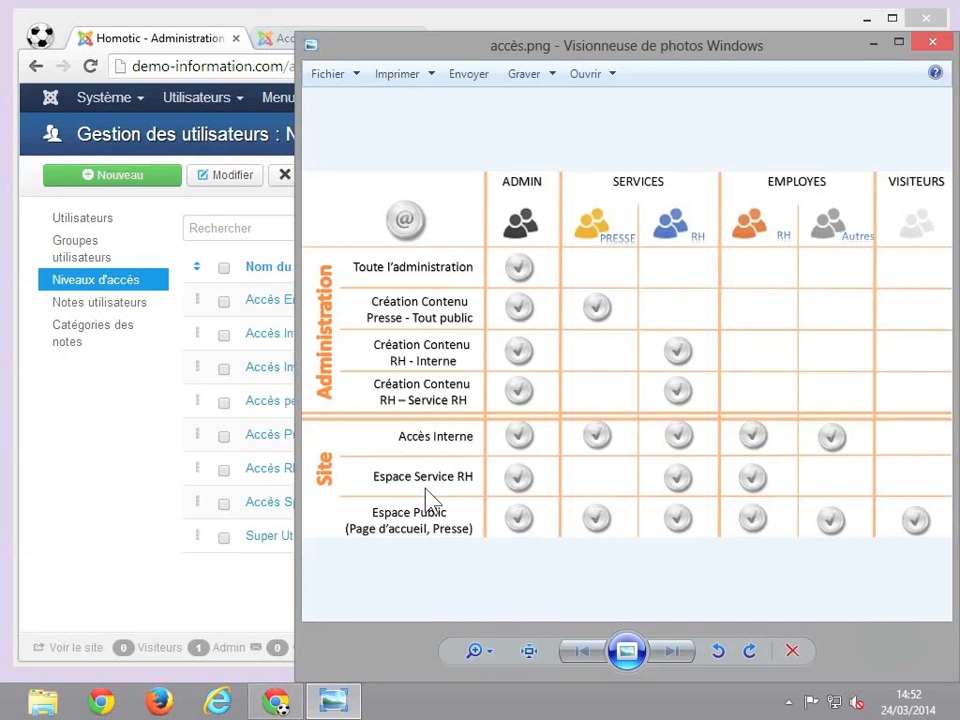
left_click(129, 480)
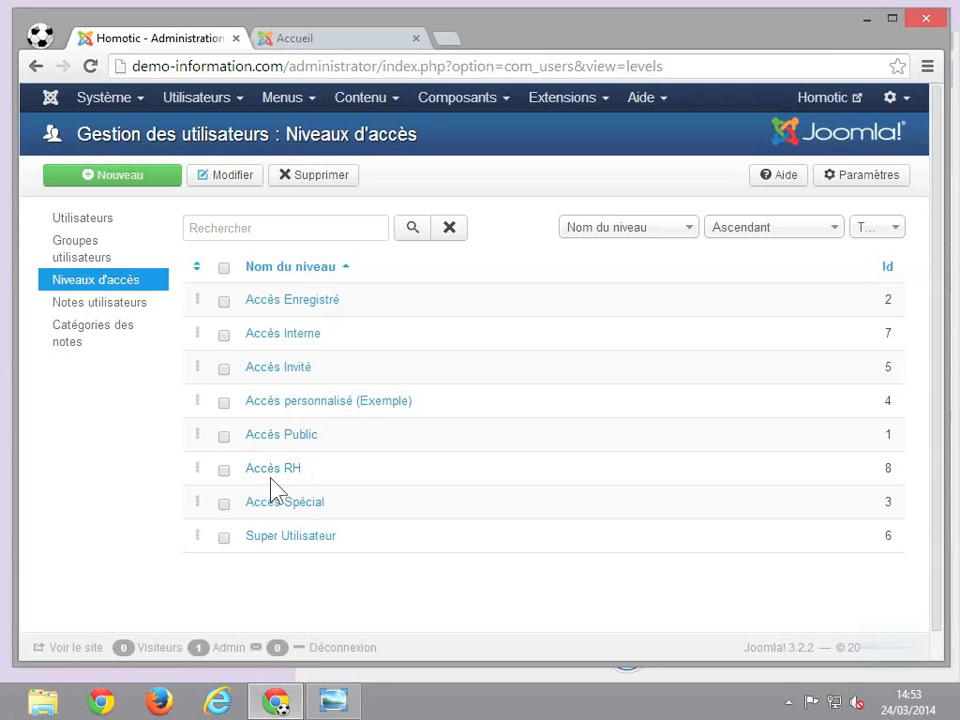
left_click(335, 701)
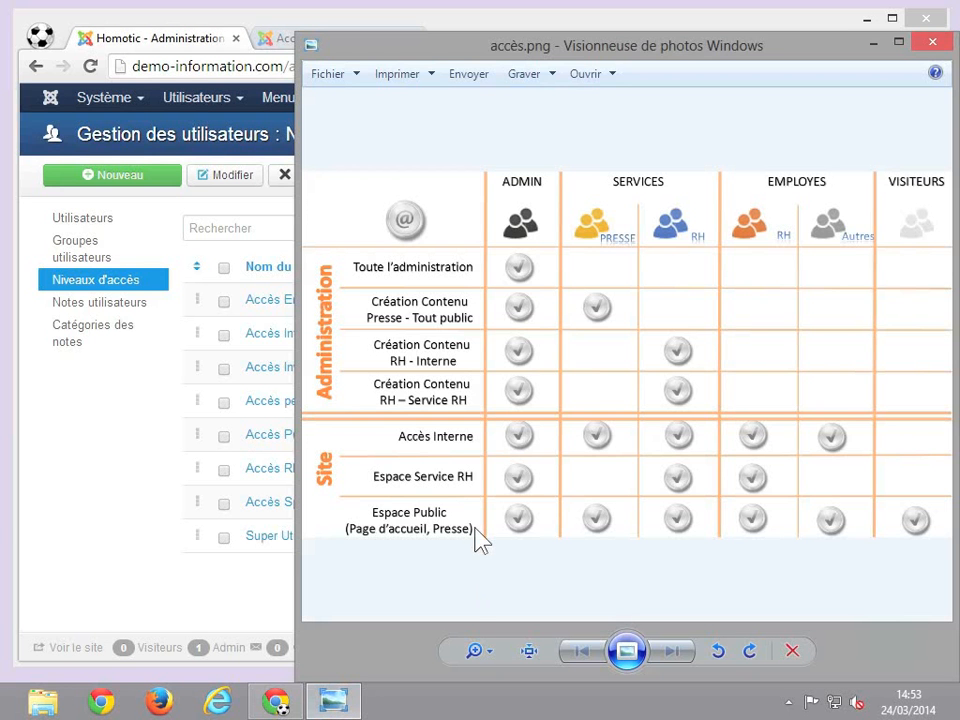
left_click(30, 471)
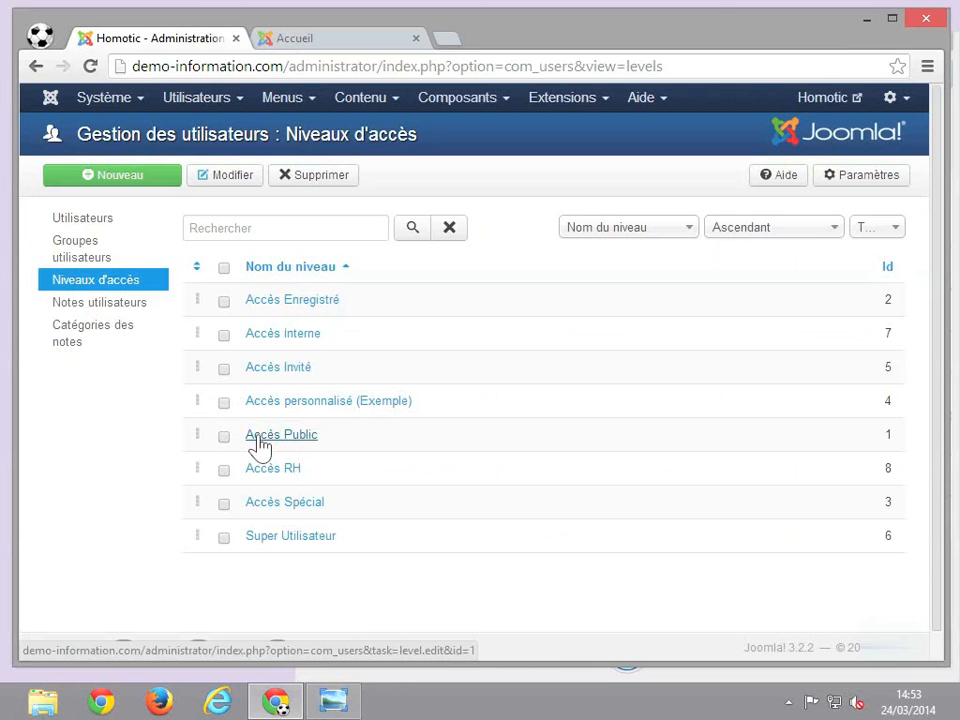
- Start a new access level and title it "Accès Marketing"
left_click(122, 192)
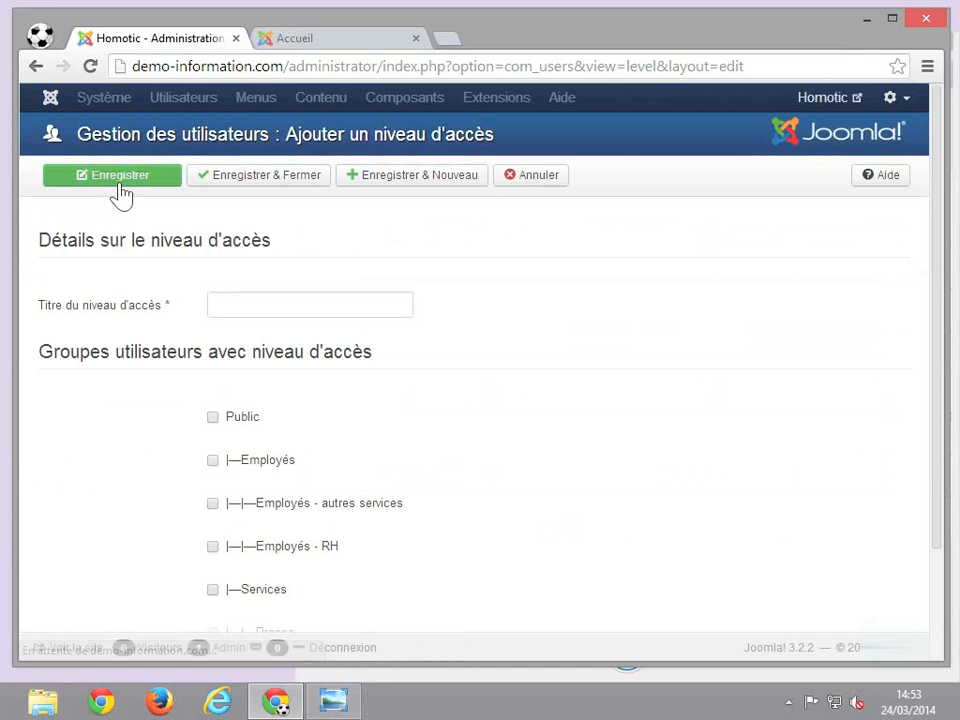
left_click(303, 302)
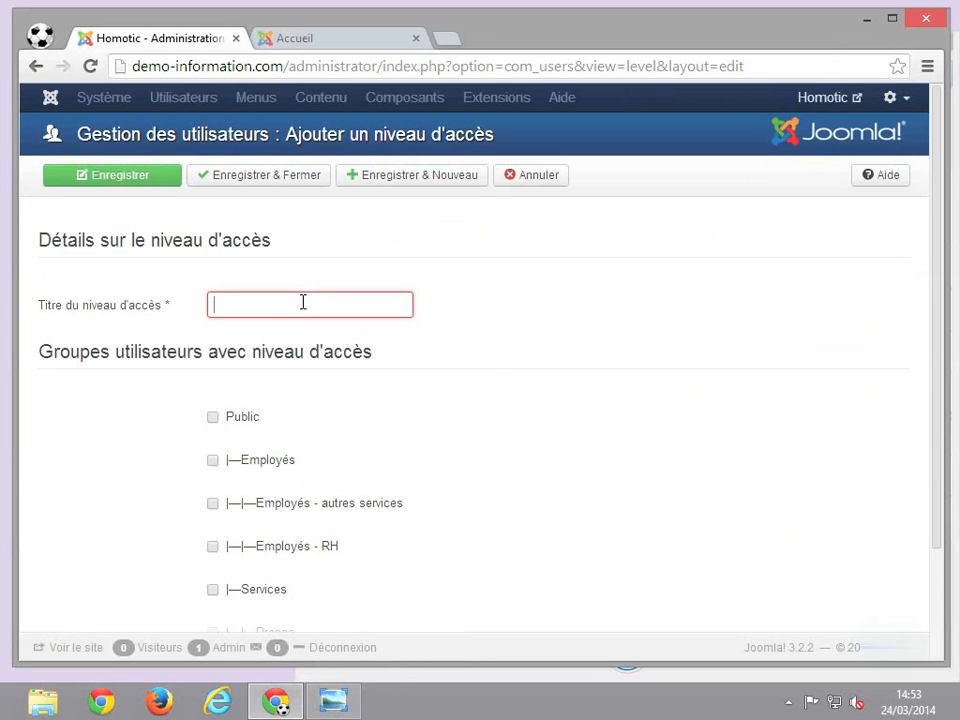
type("Accès")
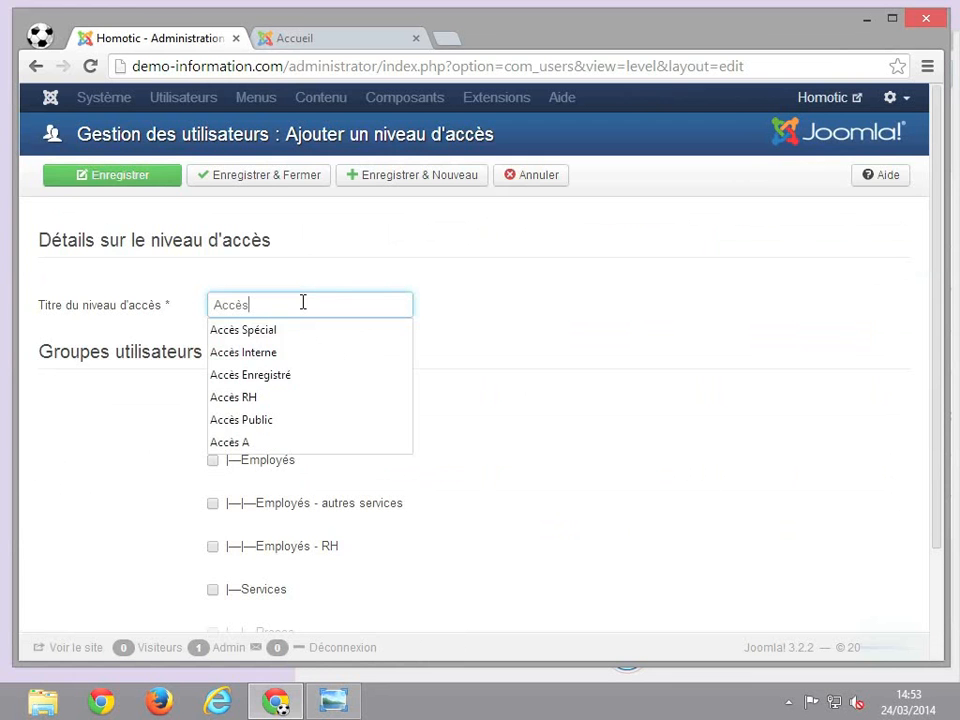
type(" Mar")
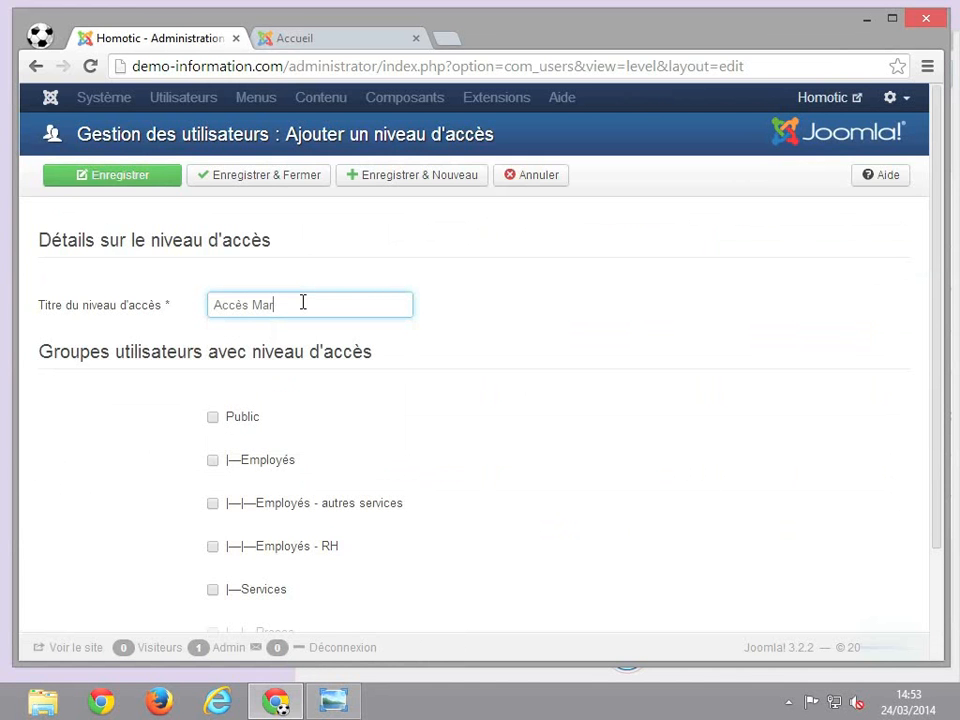
type("keting")
left_click(544, 383)
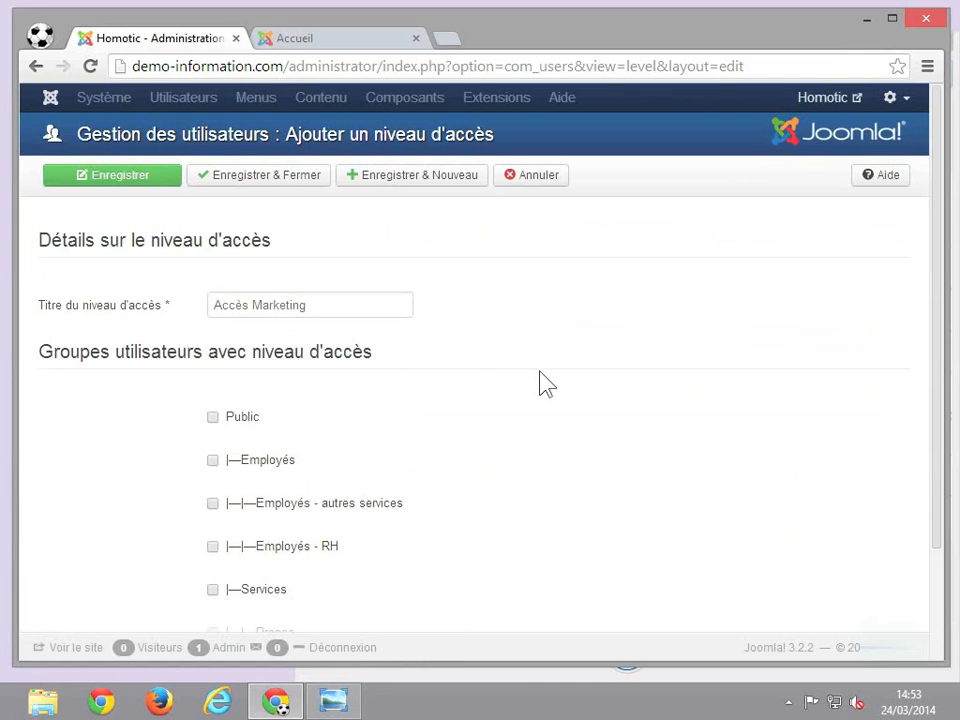
- Assign the Presse and Super Utilisateur groups to the new access level, then save and close it
scroll(542, 383, "down", 2)
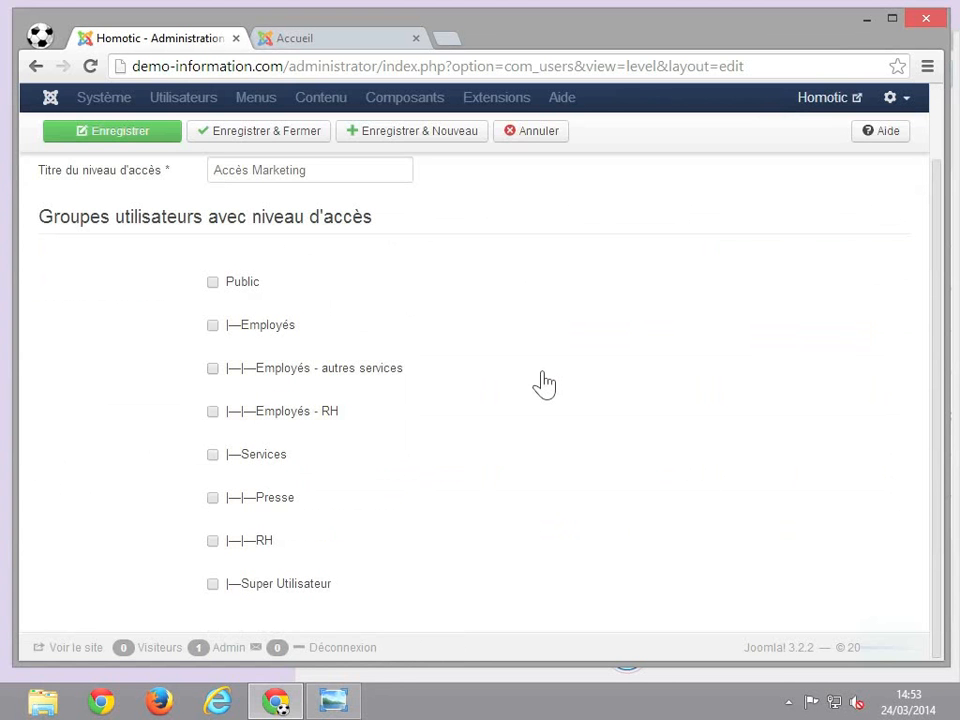
left_click(213, 498)
left_click(213, 590)
scroll(275, 550, "up", 2)
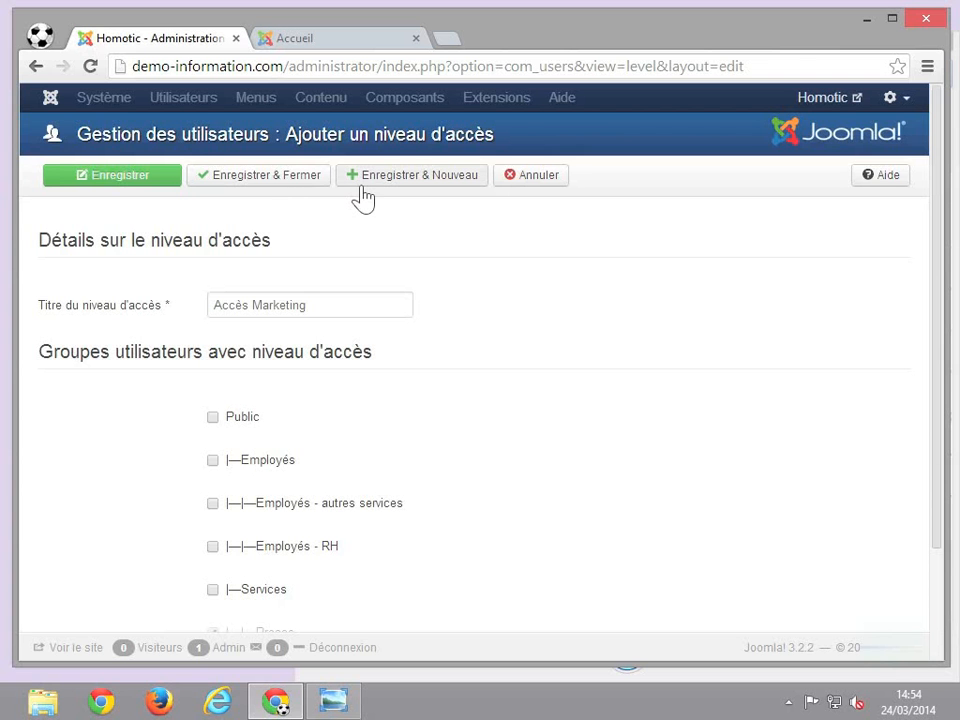
left_click(302, 190)
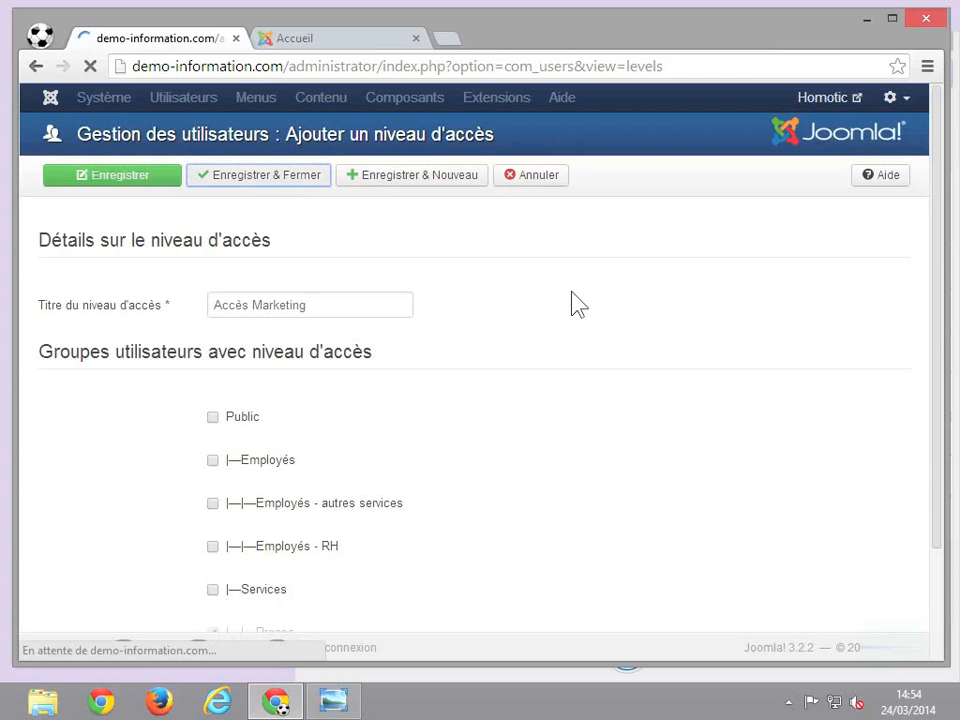
- Open the Accès RH level to review its assigned user groups, then save and close it
scroll(450, 430, "down", 1)
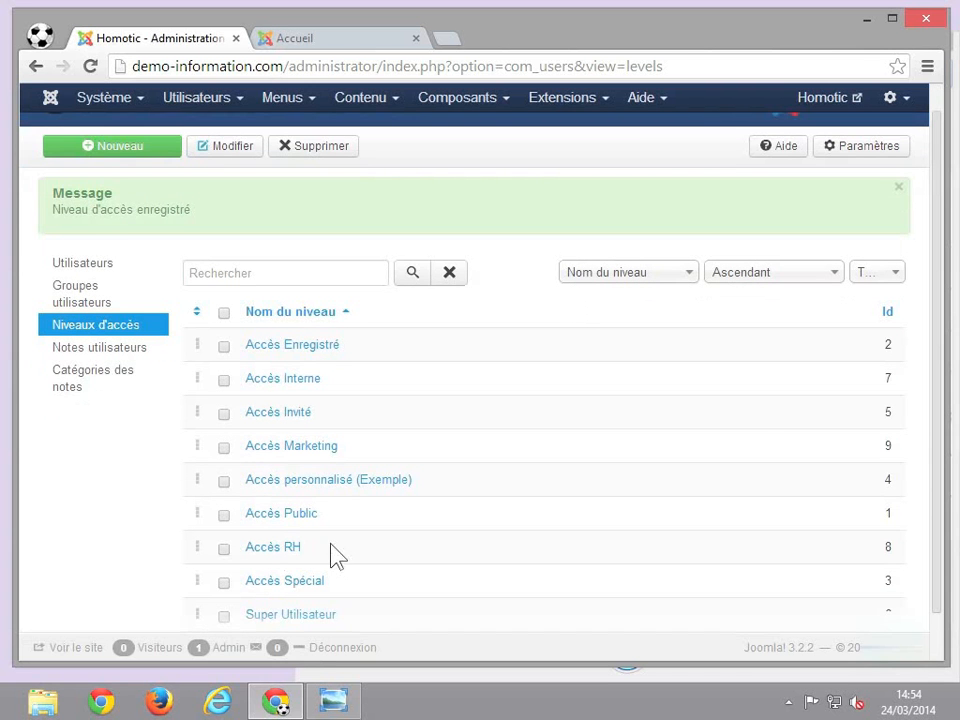
left_click(280, 550)
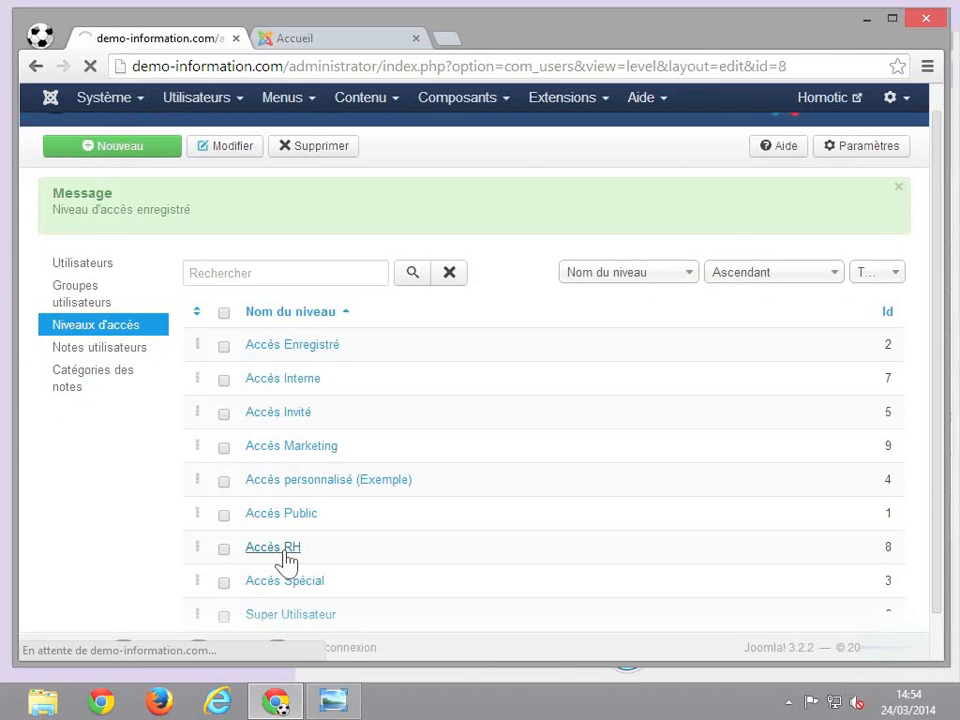
scroll(284, 555, "down", 3)
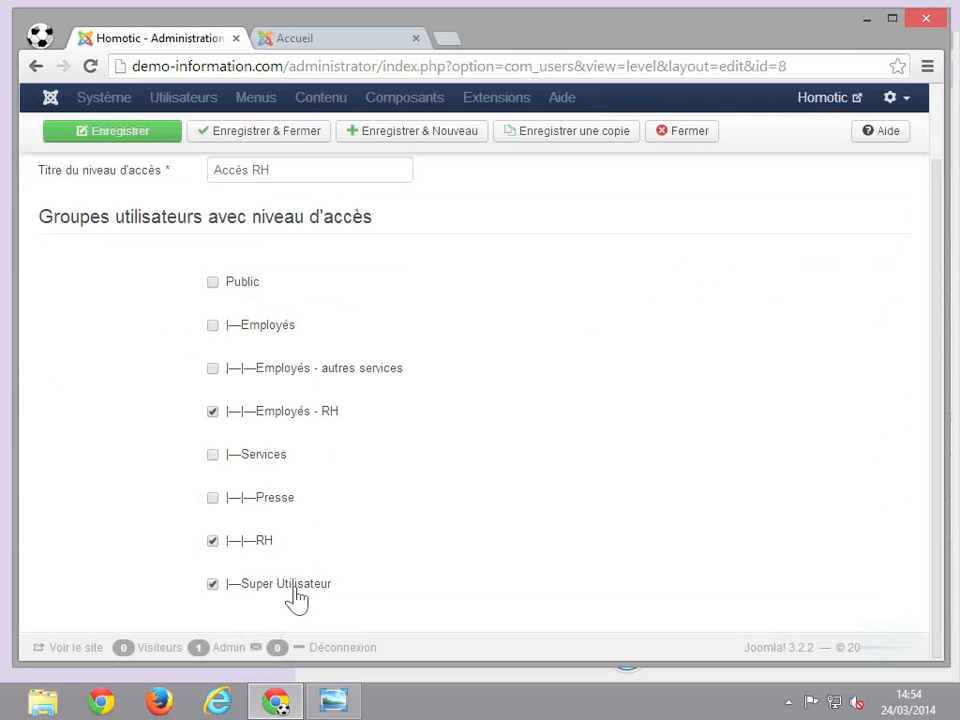
scroll(300, 560, "up", 3)
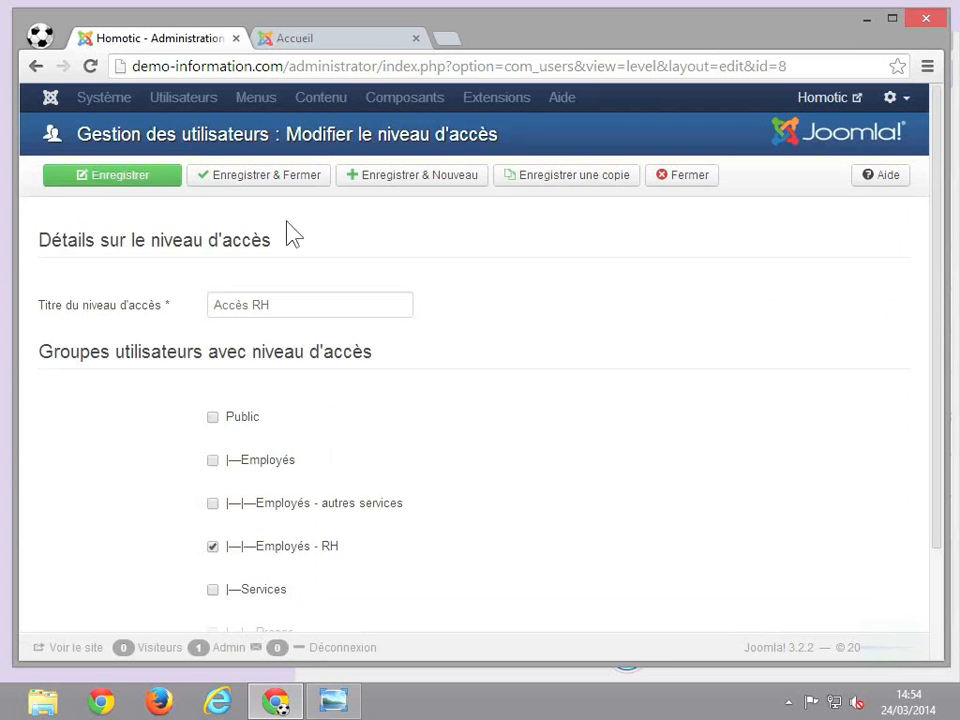
left_click(278, 182)
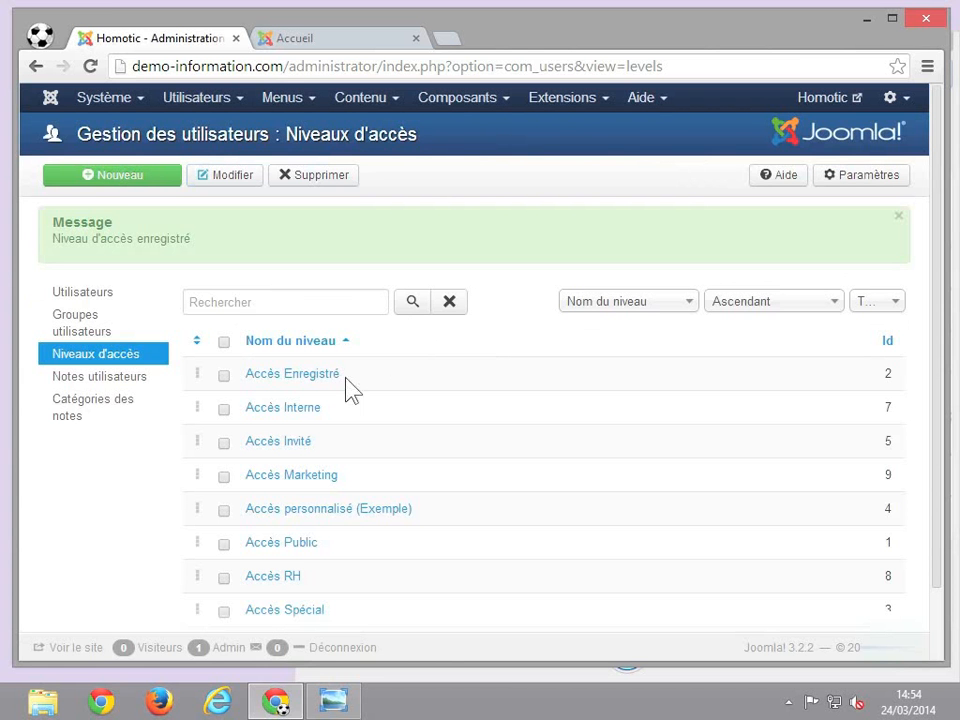
- Open the Accès Interne level to review its assigned user groups, then save and close it
left_click(288, 410)
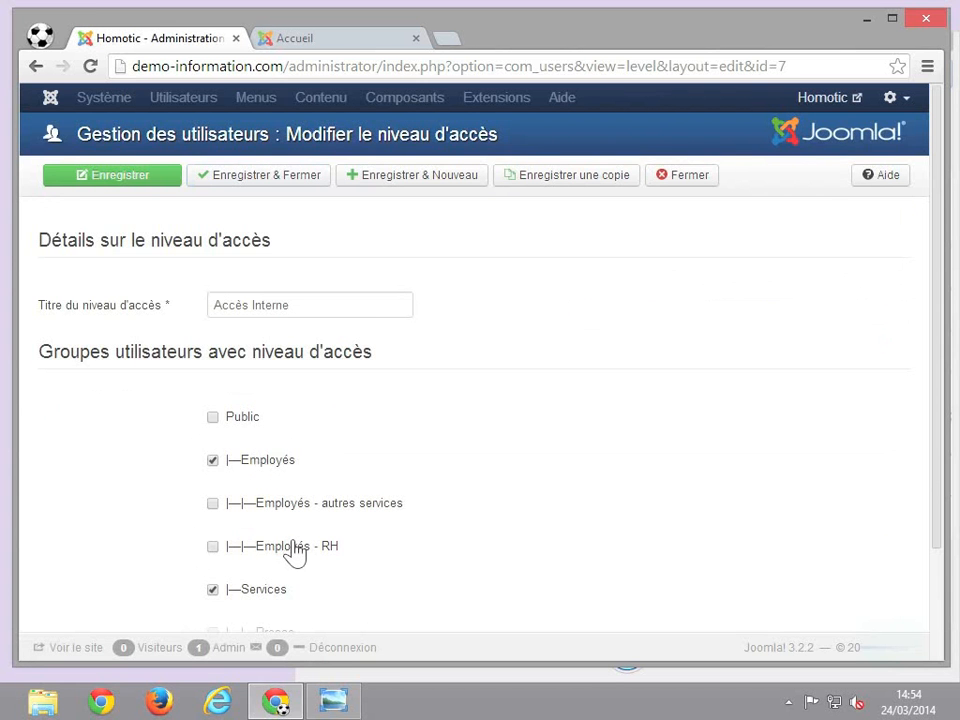
scroll(295, 555, "down", 2)
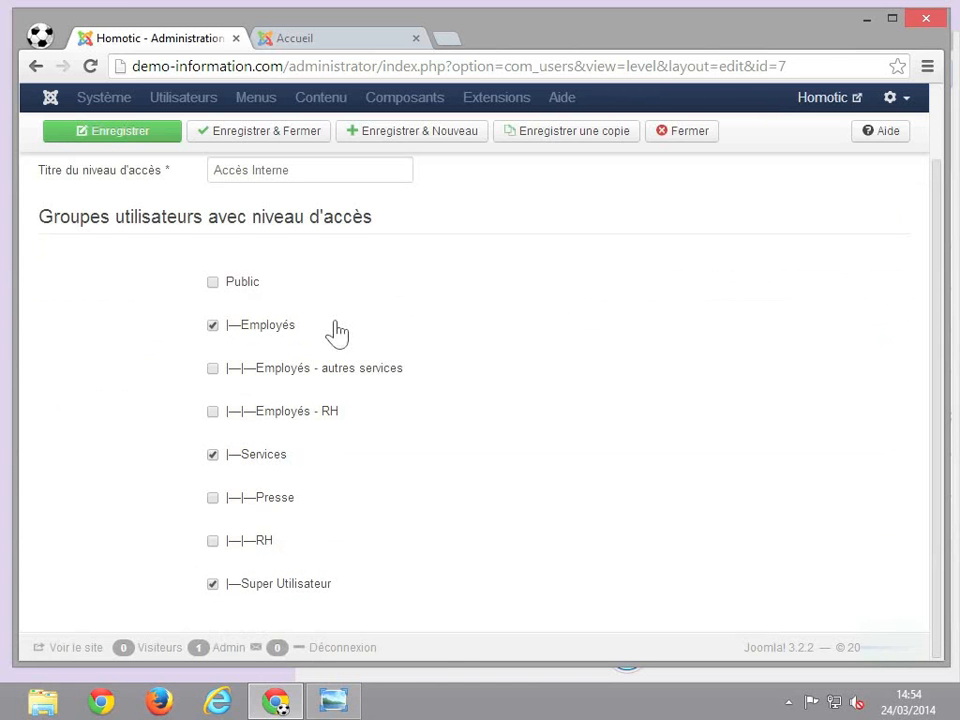
left_click(303, 150)
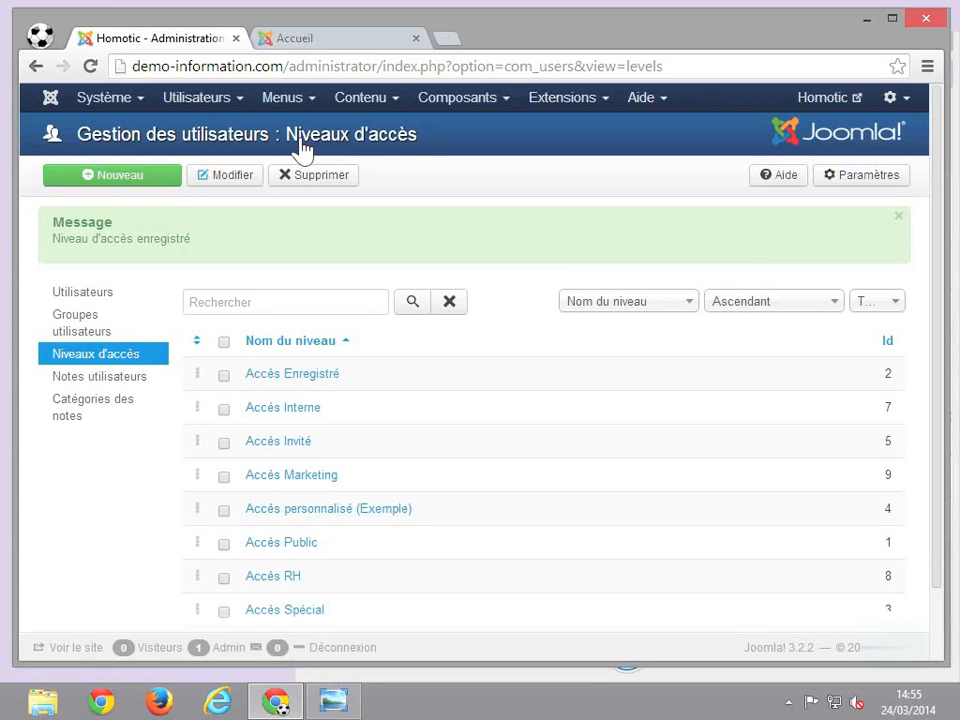
- Open the permissions (Droits) in the global configuration and look over the Public group's actions
left_click(133, 100)
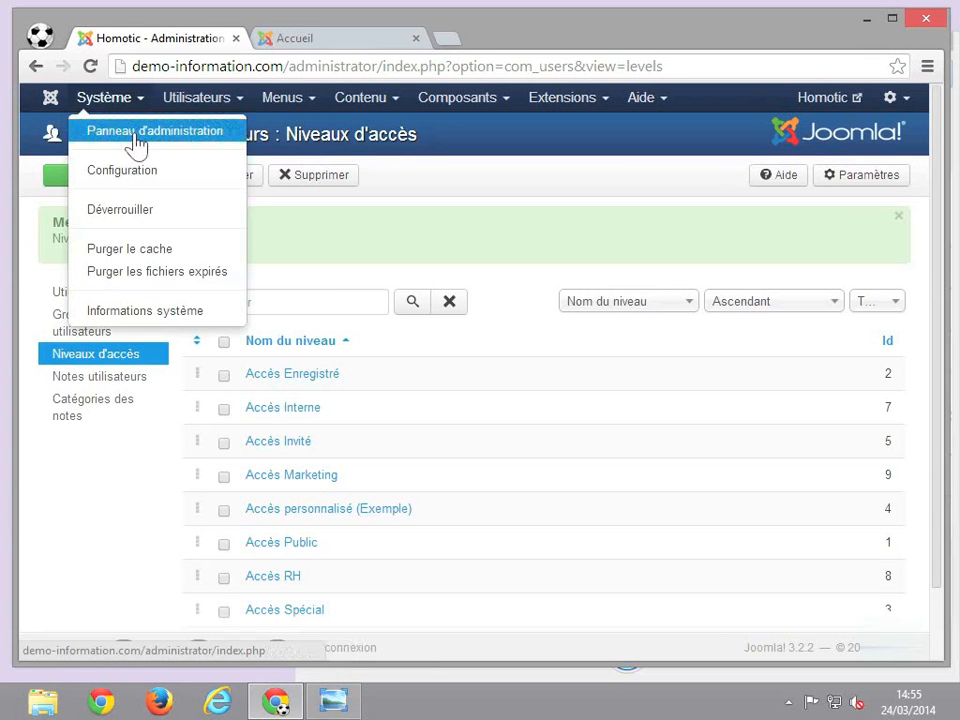
left_click(135, 177)
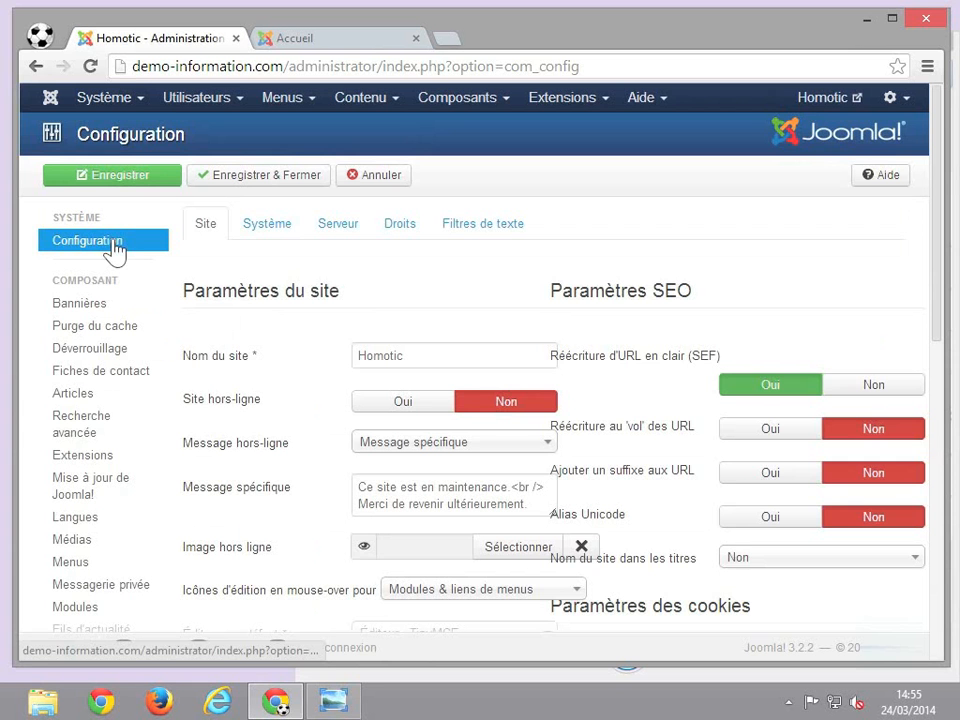
left_click(400, 242)
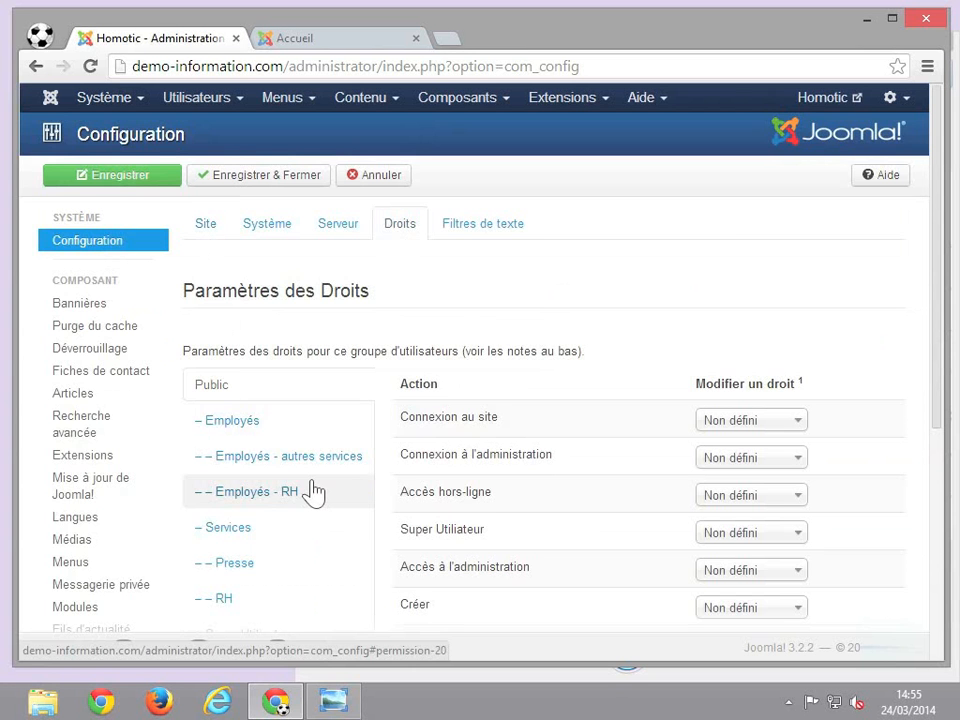
scroll(313, 490, "down", 3)
scroll(313, 490, "down", 2)
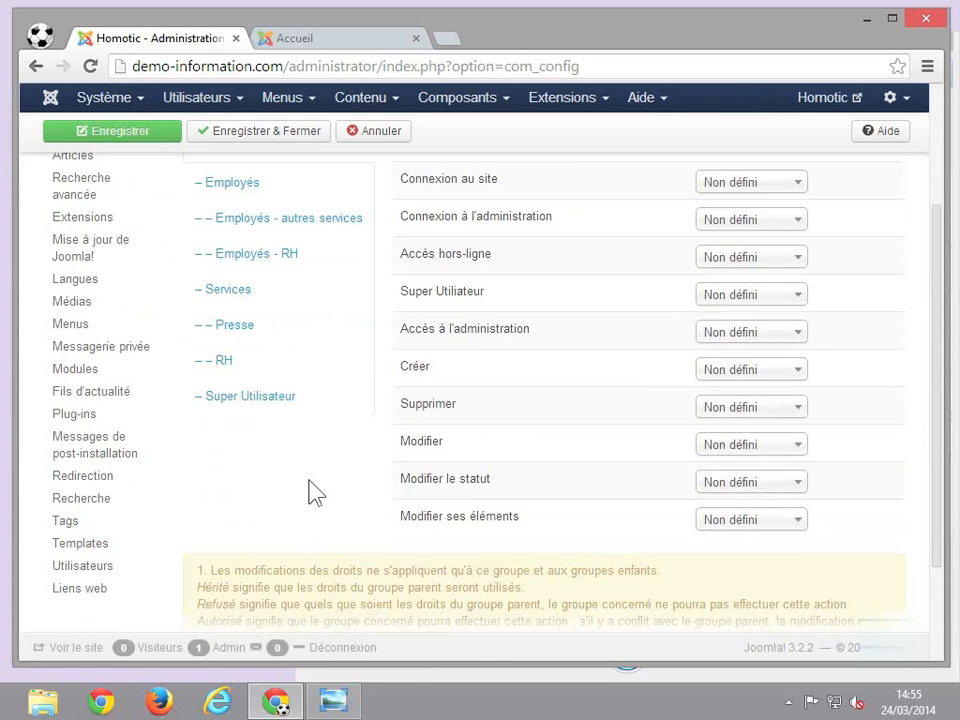
scroll(255, 243, "up", 2)
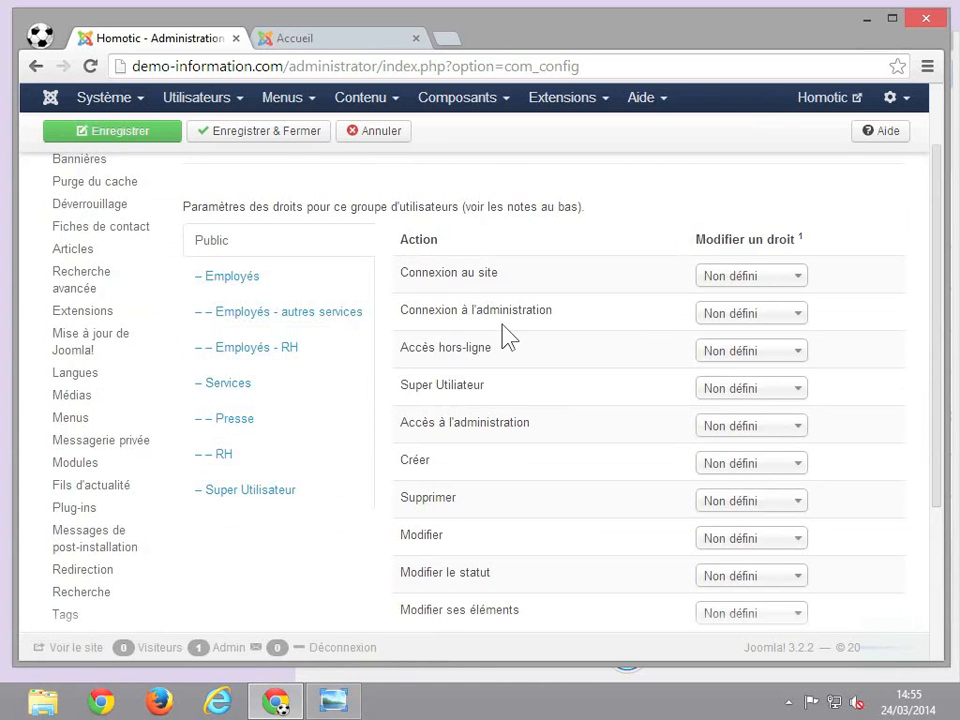
- Read the descriptions of the permission actions, from Accès hors-ligne and Super Utilisateur to Supprimer and Modifier ses éléments
mouse_move(500, 360)
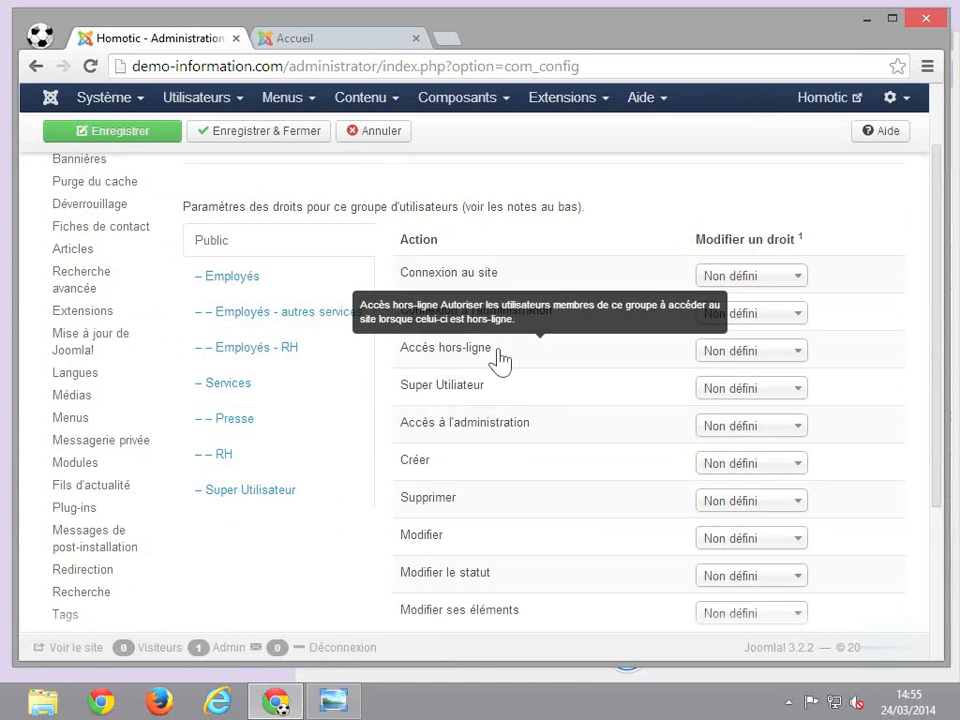
mouse_move(509, 397)
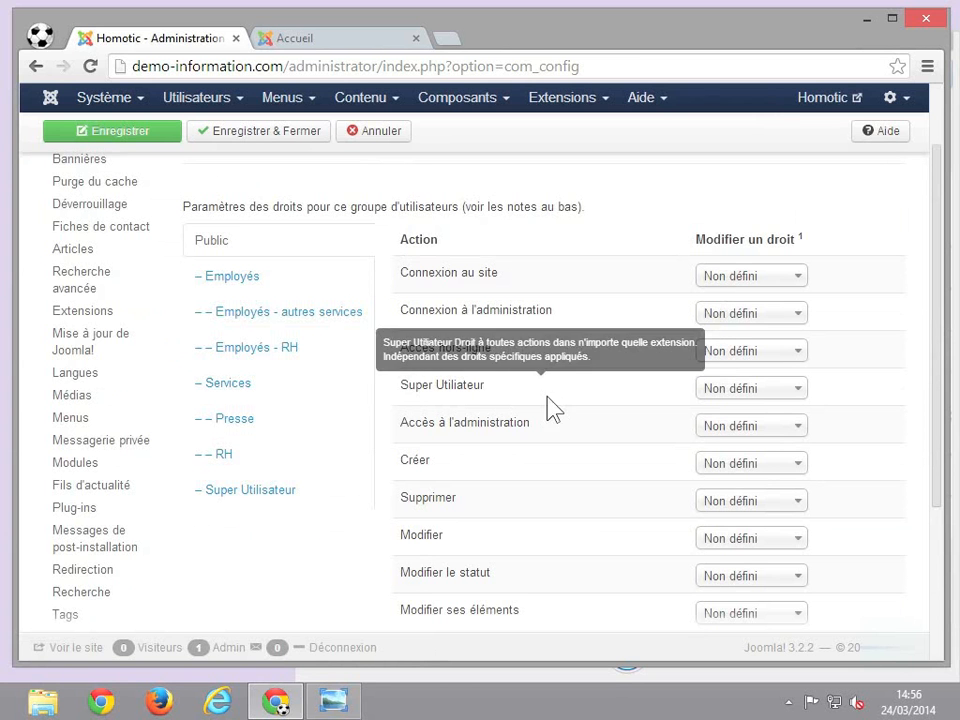
mouse_move(556, 433)
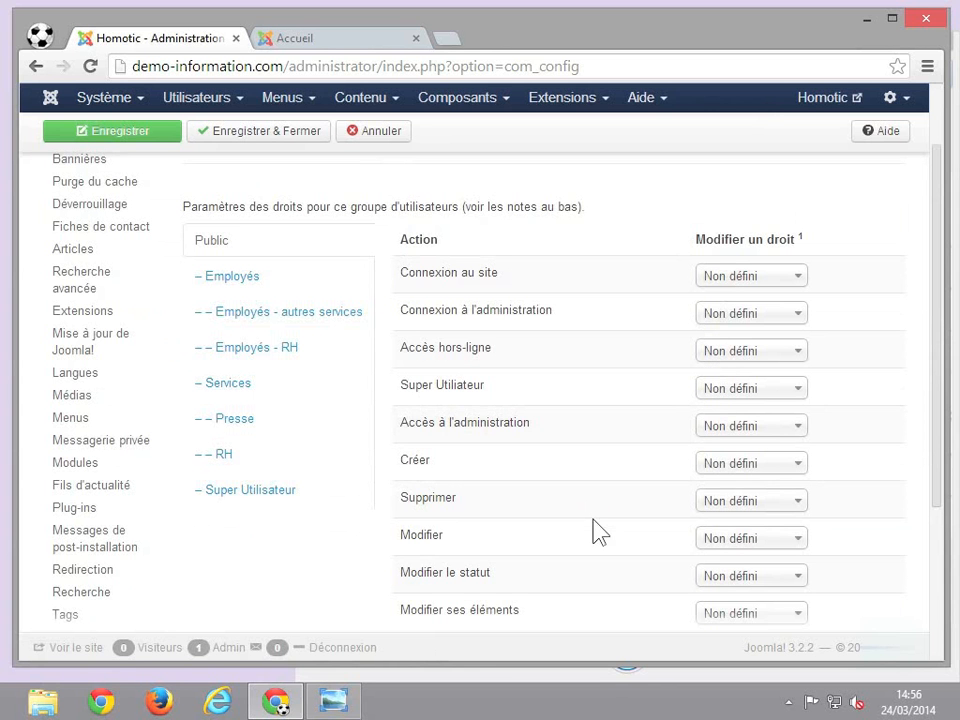
scroll(597, 532, "down", 1)
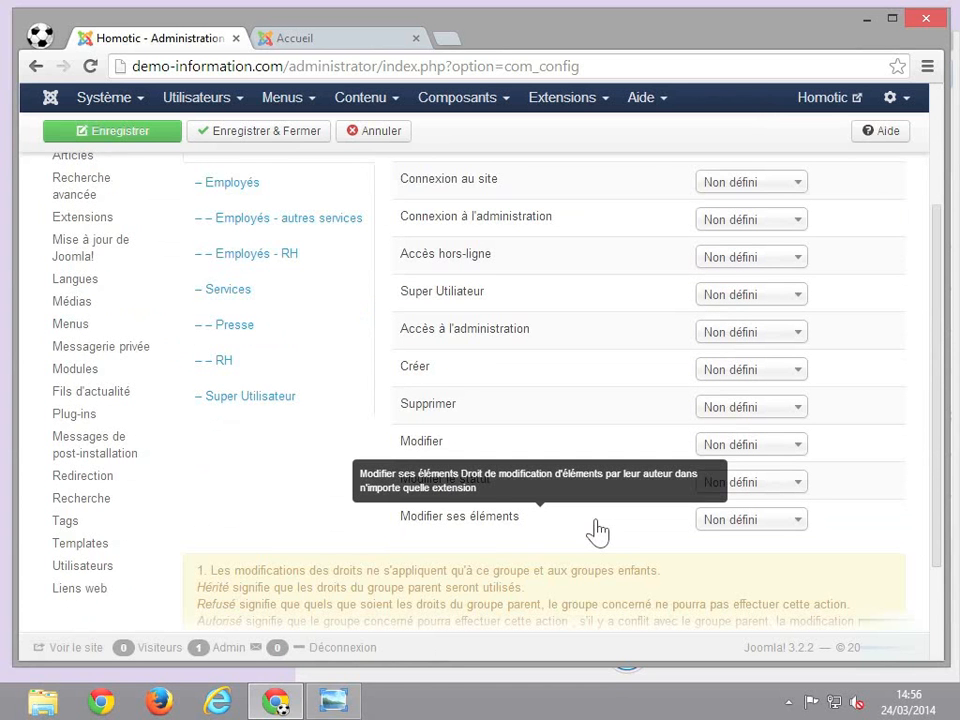
scroll(597, 532, "up", 1)
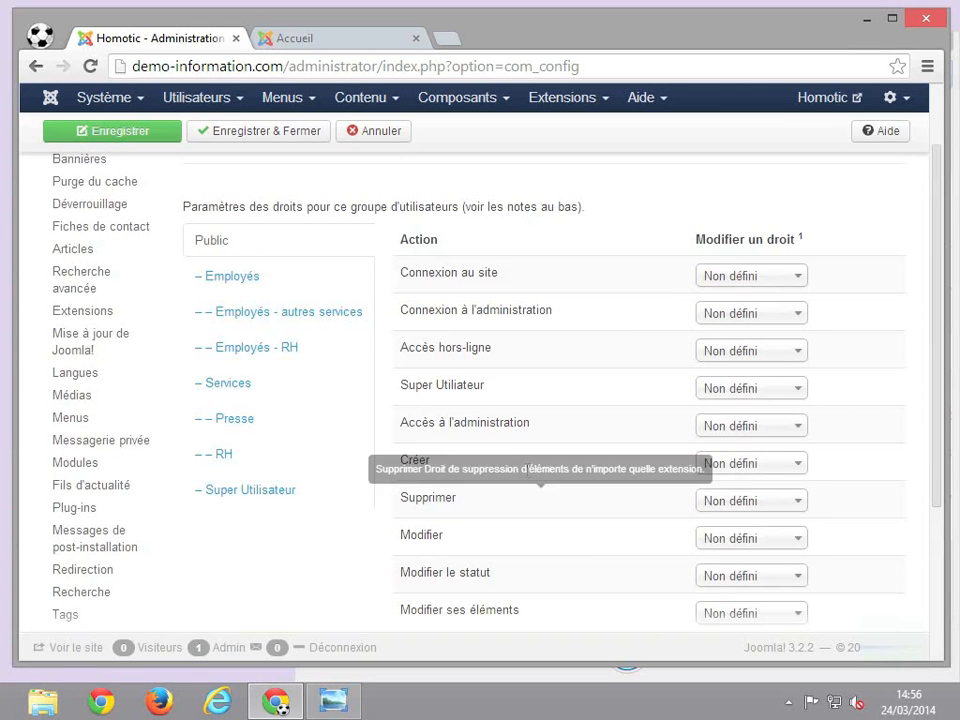
- Review the global permissions of the Services, Presse and RH groups
left_click(230, 456)
left_click(230, 388)
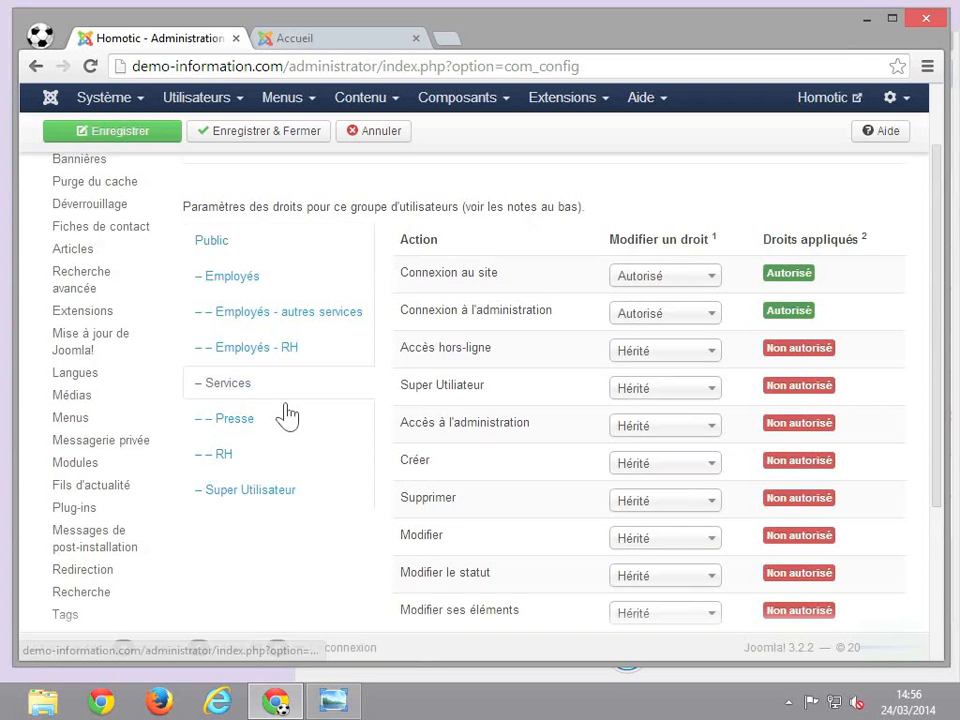
left_click(238, 420)
left_click(236, 454)
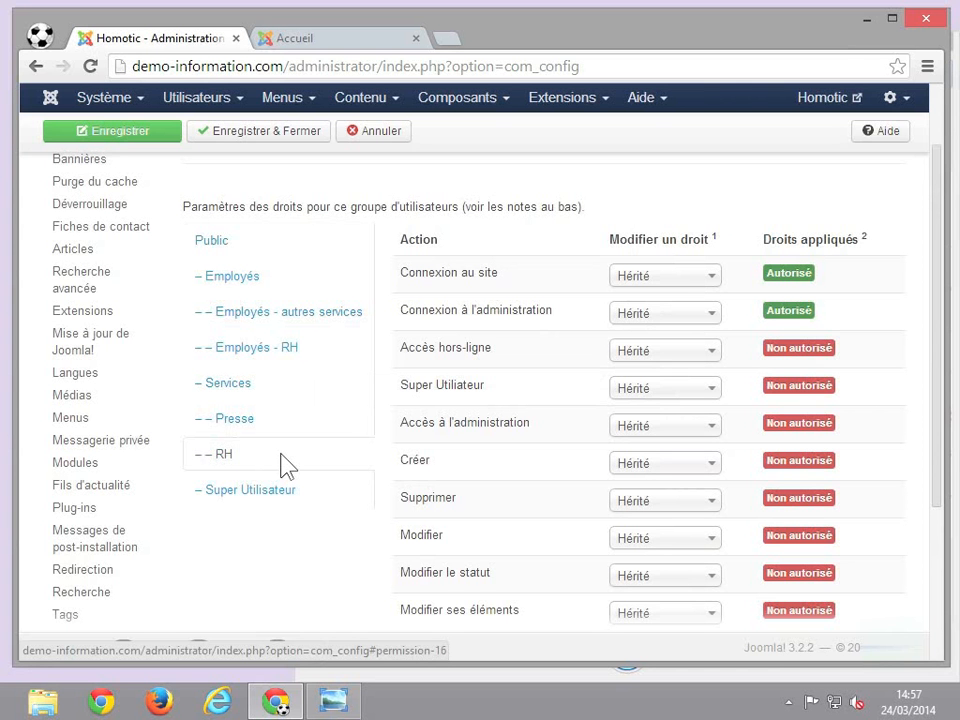
- Open the Articles component's permissions and review those of the RH and Services groups
left_click(97, 250)
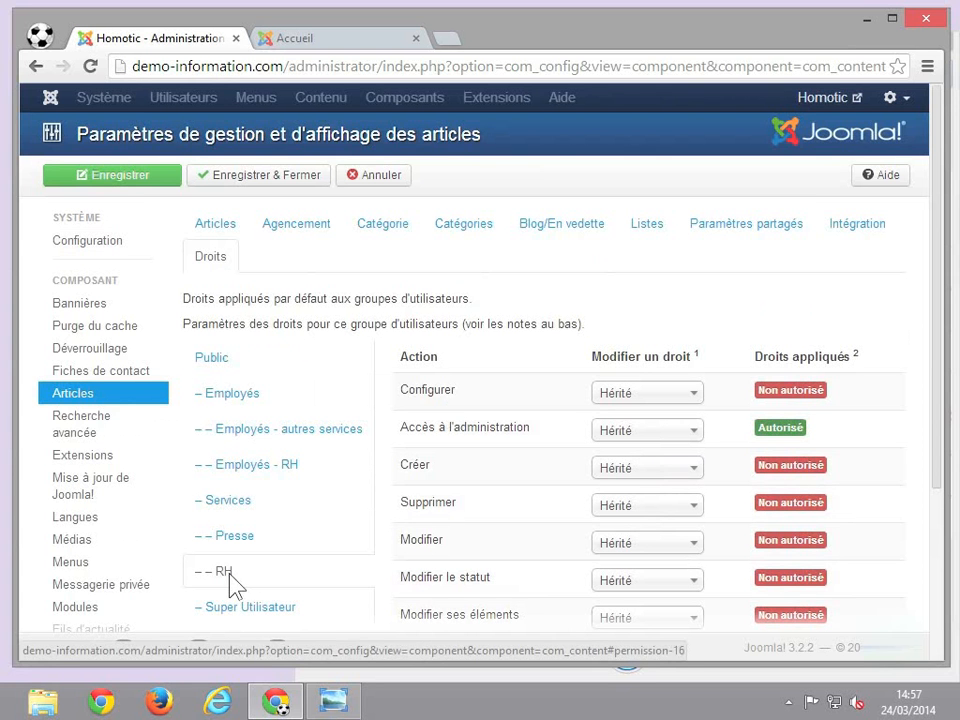
left_click(251, 499)
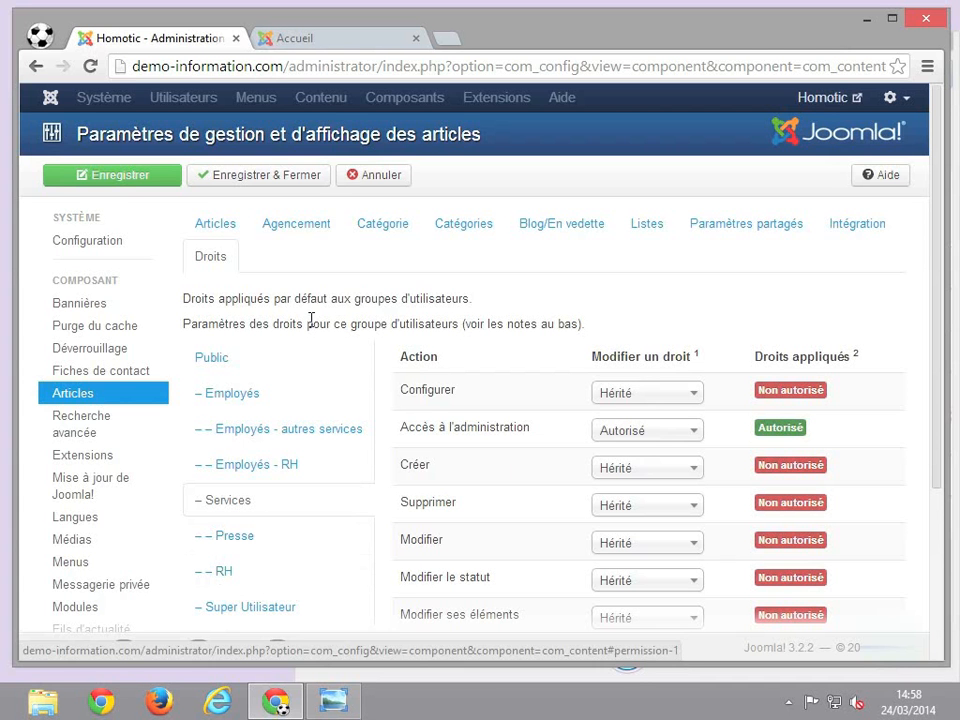
- Save and close the Articles component options and open the Ressources Humaines article category for editing
left_click(290, 182)
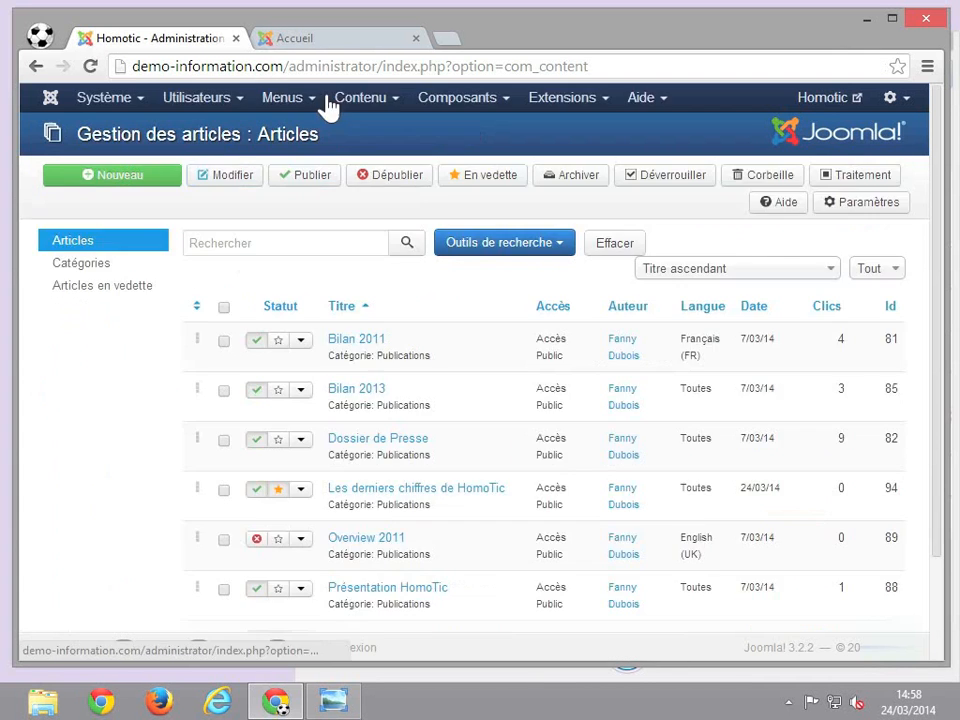
left_click(360, 104)
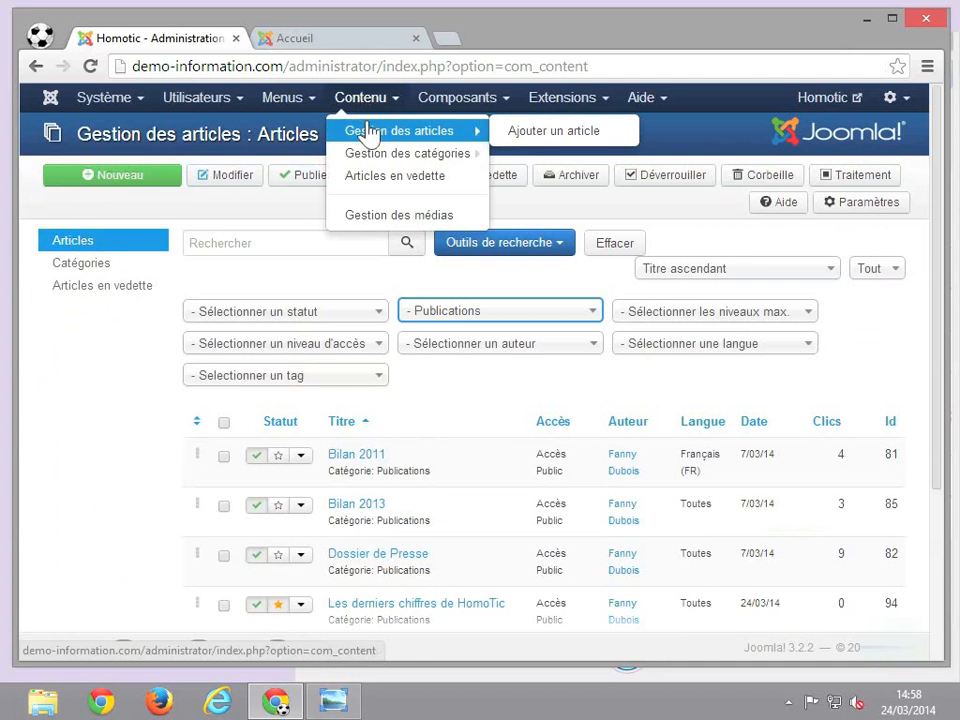
left_click(369, 158)
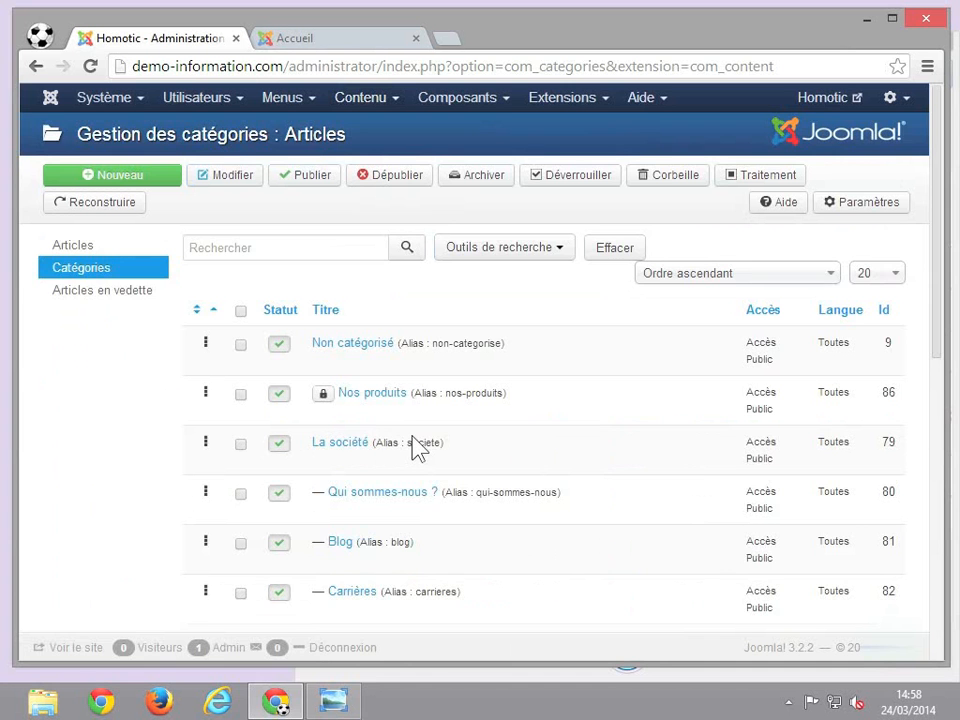
scroll(418, 448, "down", 5)
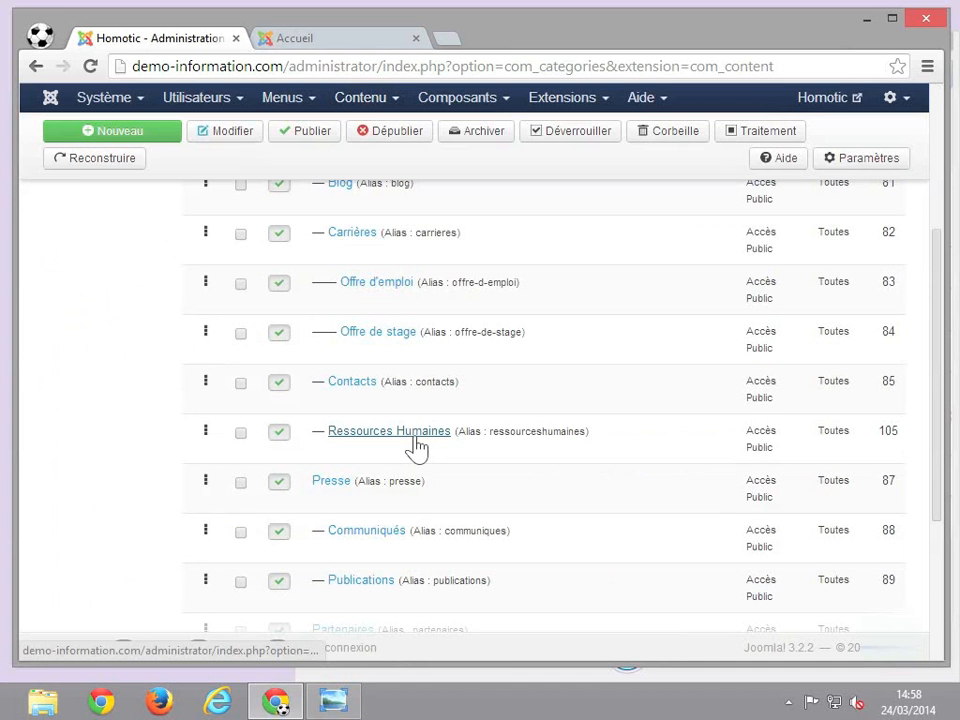
left_click(414, 439)
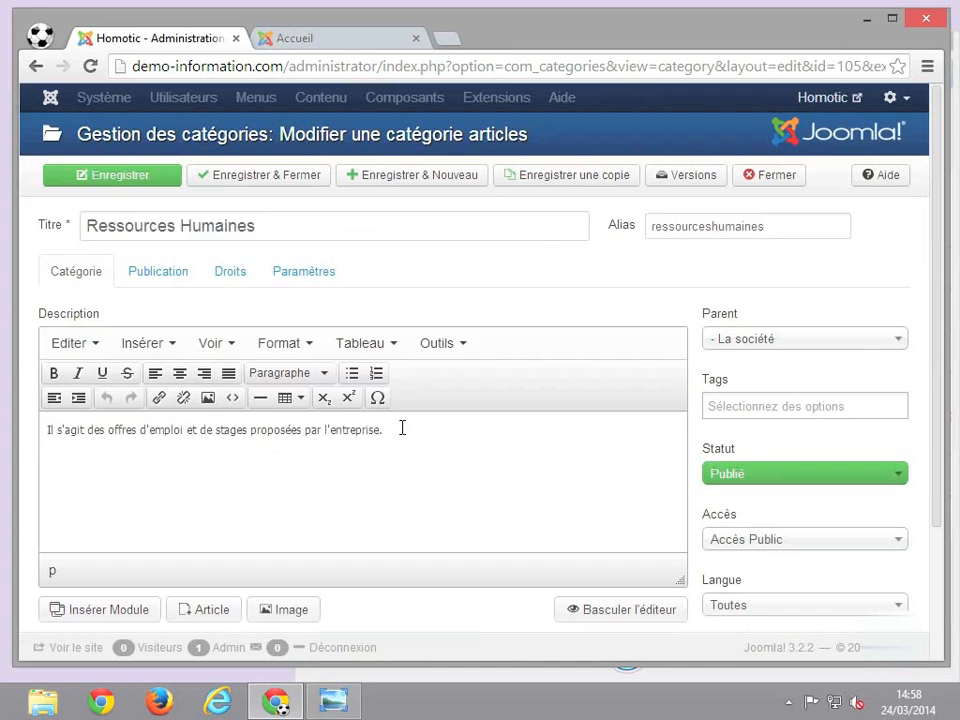
- In the Ressources Humaines category's permissions, set Créer and Supprimer to Autorisé for the RH group
left_click(237, 278)
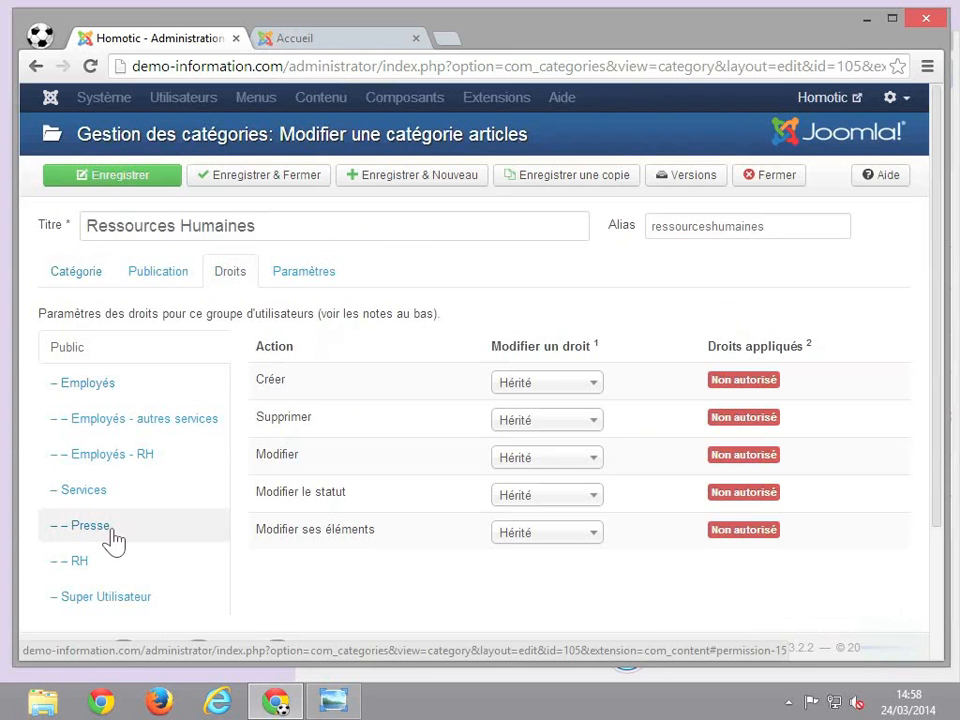
left_click(86, 563)
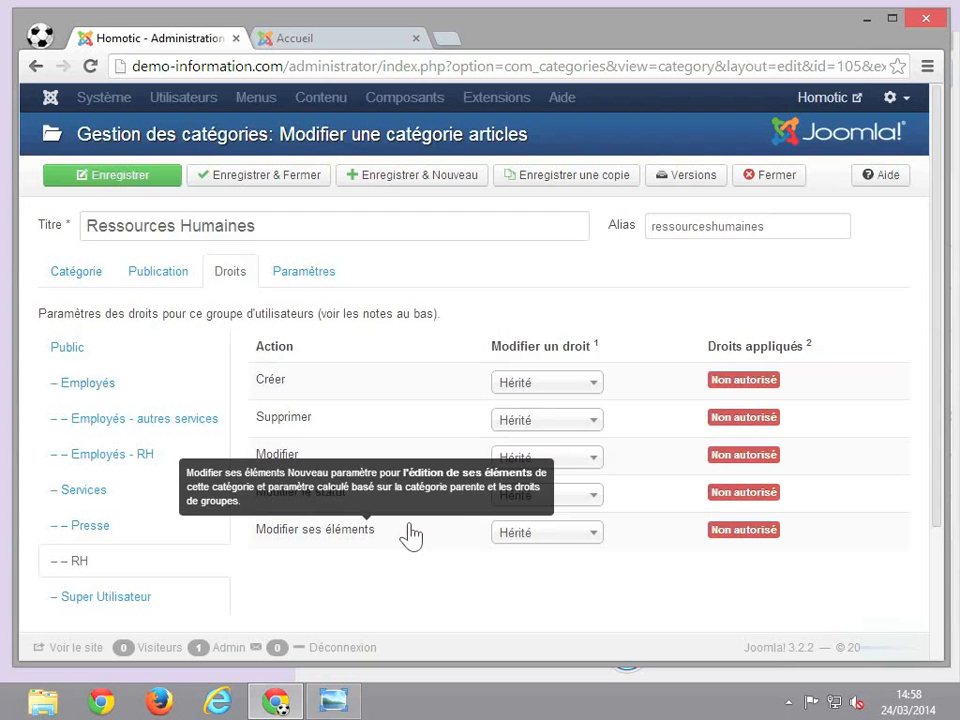
left_click(551, 385)
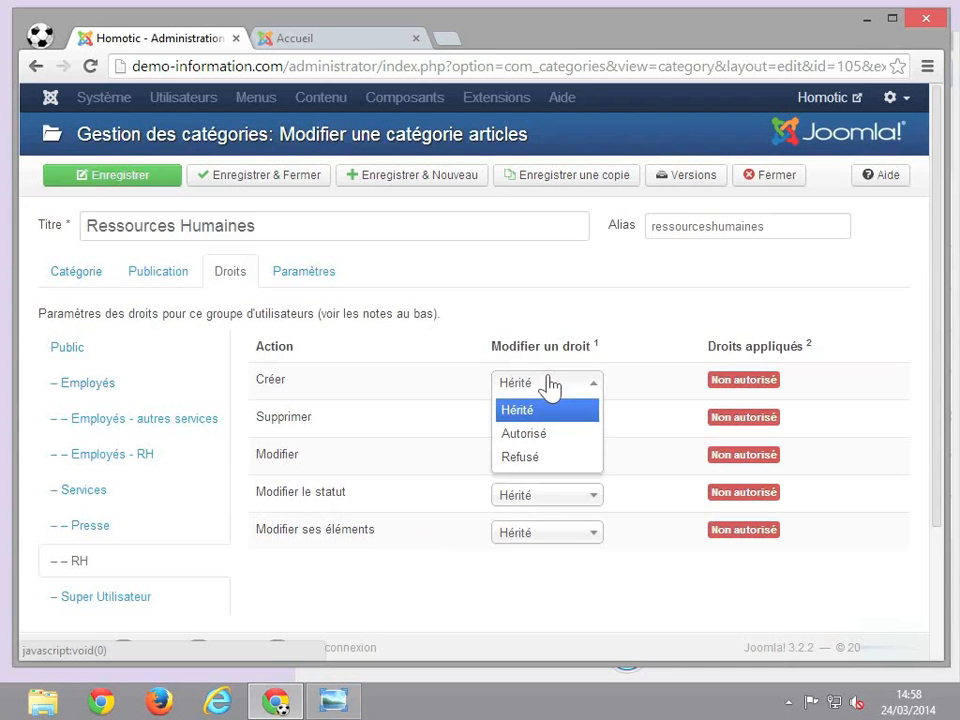
left_click(535, 436)
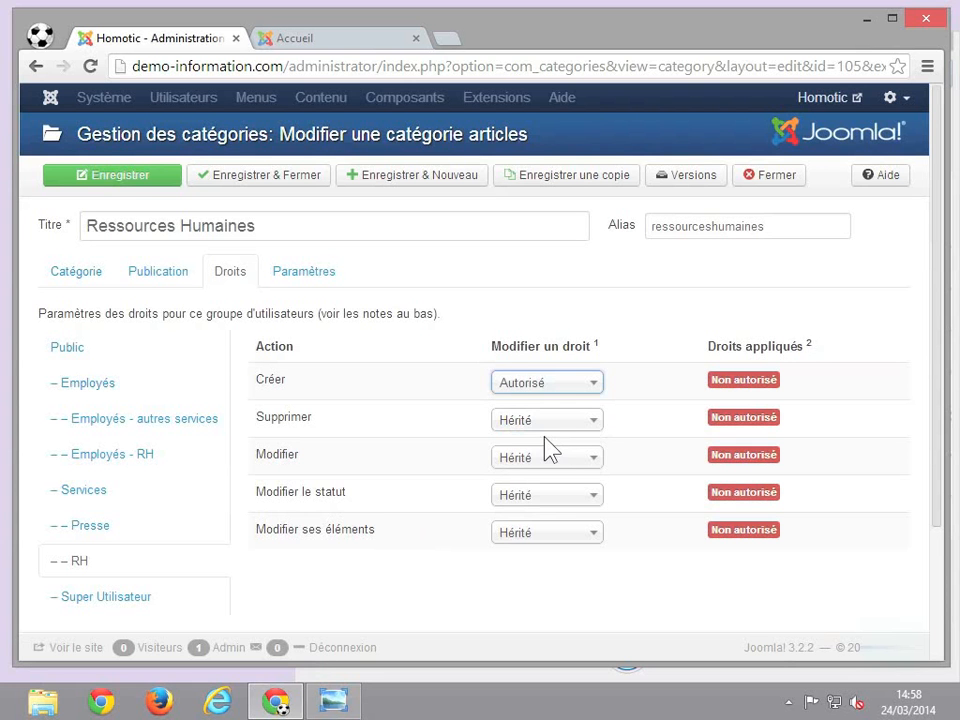
left_click(551, 427)
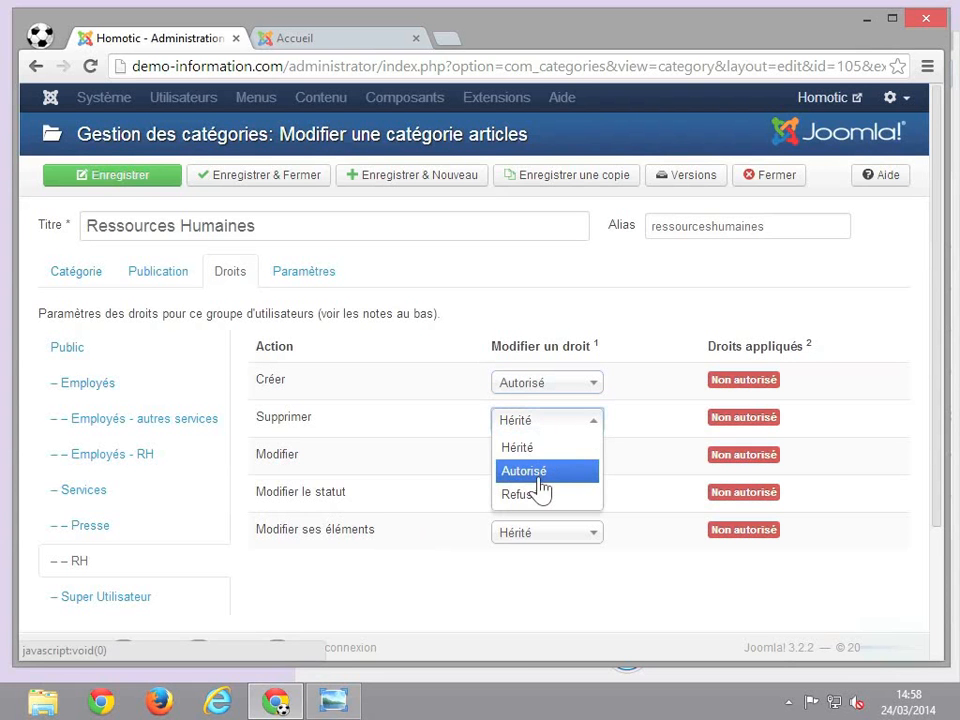
left_click(538, 476)
- Set Modifier, Modifier le statut and Modifier ses éléments to Autorisé for the RH group, and save and close the category
left_click(540, 466)
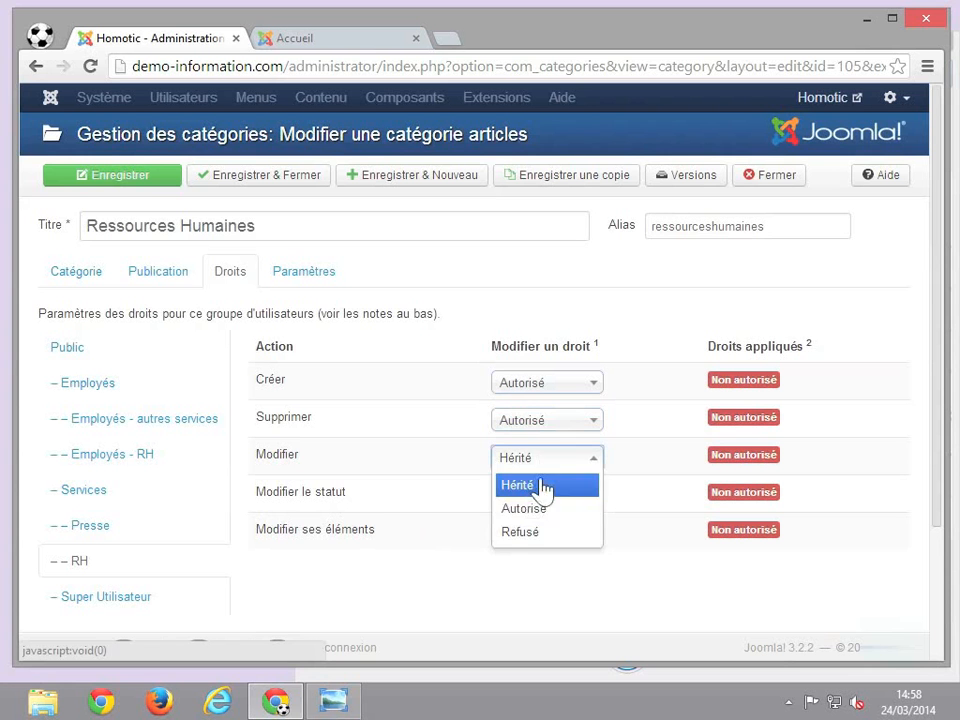
left_click(536, 512)
left_click(535, 508)
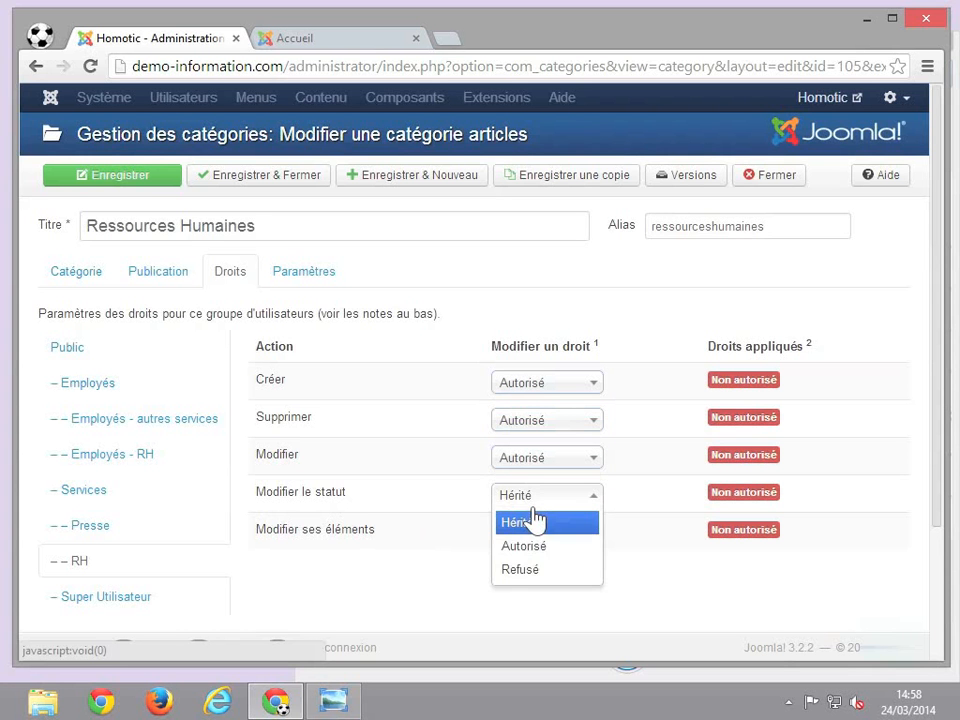
left_click(530, 546)
left_click(530, 545)
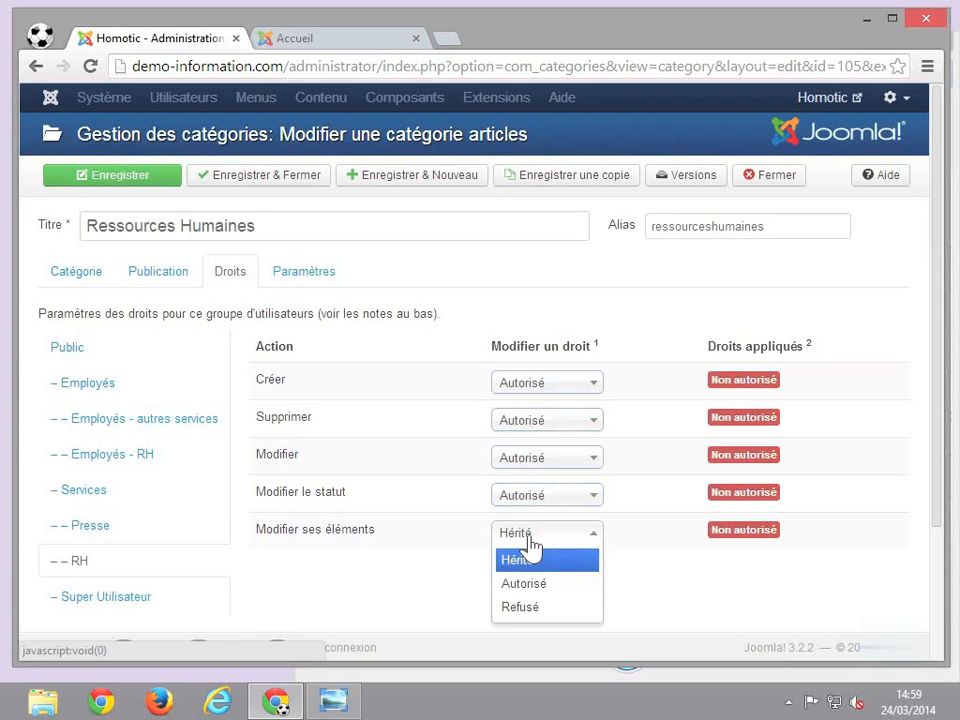
left_click(526, 585)
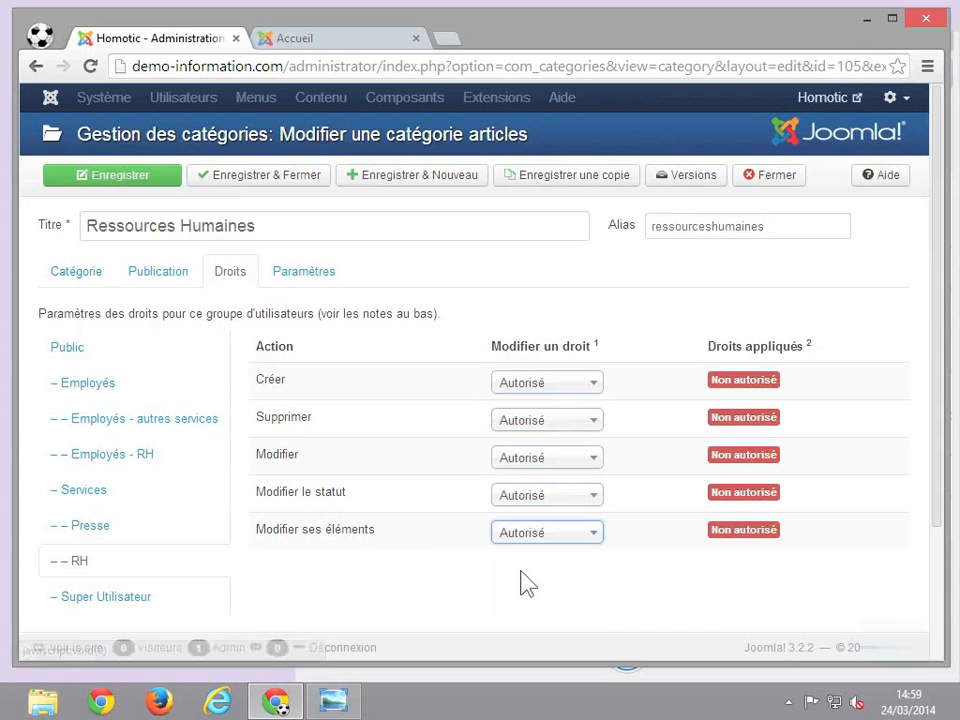
left_click(282, 192)
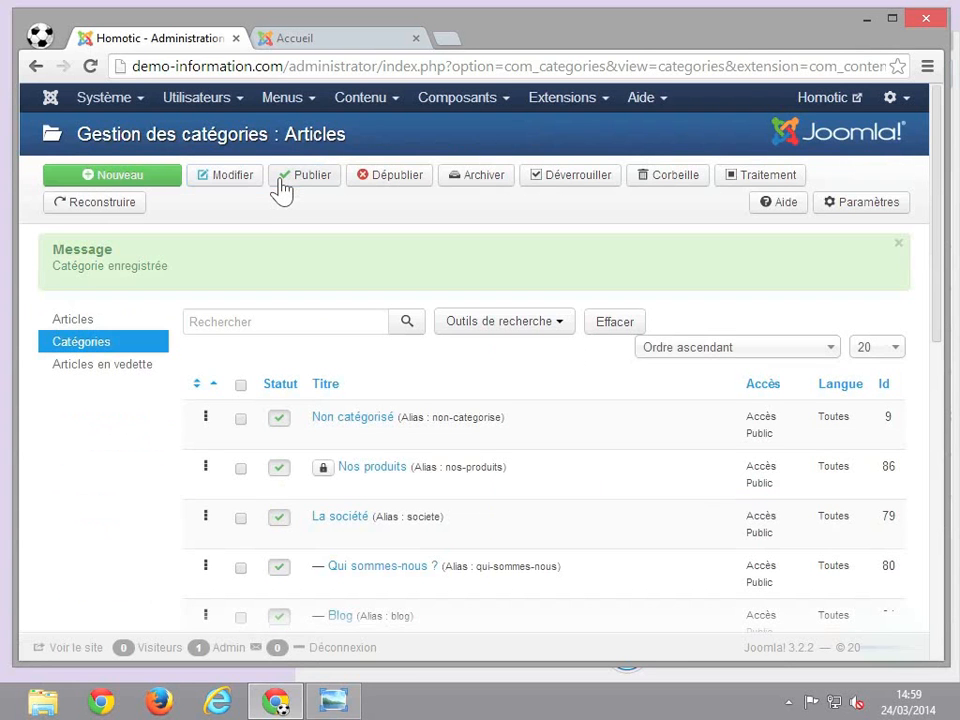
- Open the Interne category under Partenaires, choose Accès Interne as its access level, and save and close it
scroll(276, 215, "down", 3)
scroll(276, 215, "down", 2)
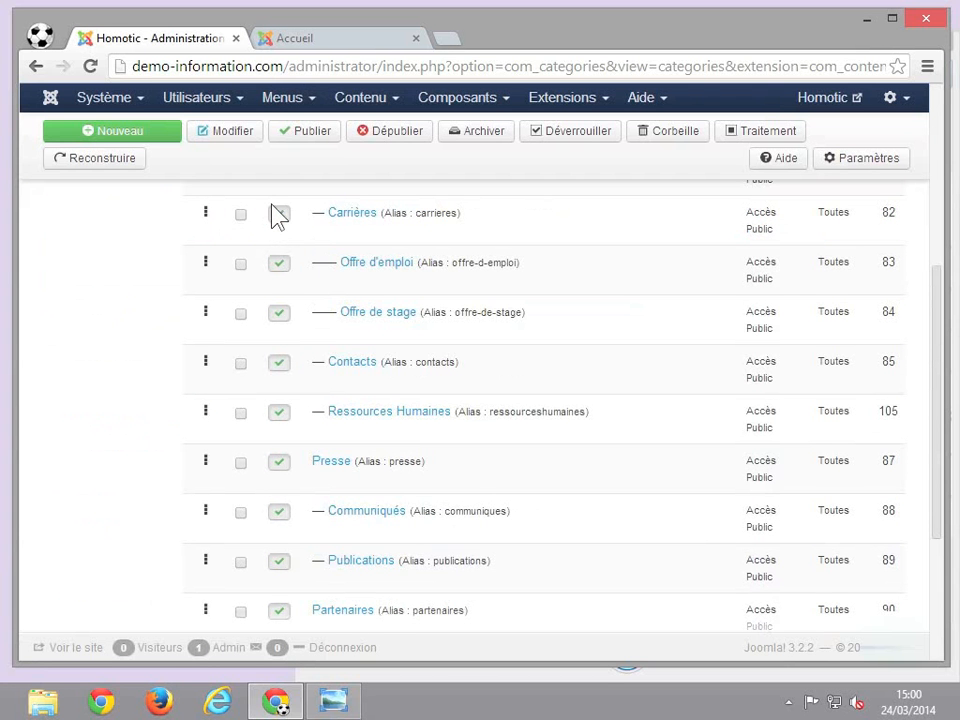
scroll(278, 216, "down", 2)
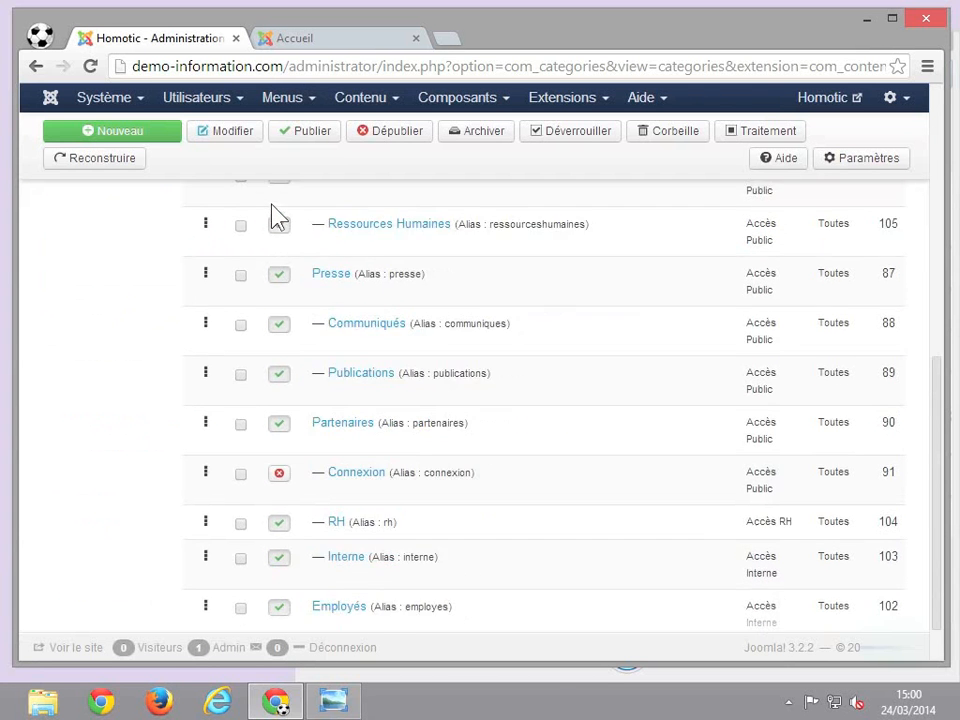
left_click(339, 560)
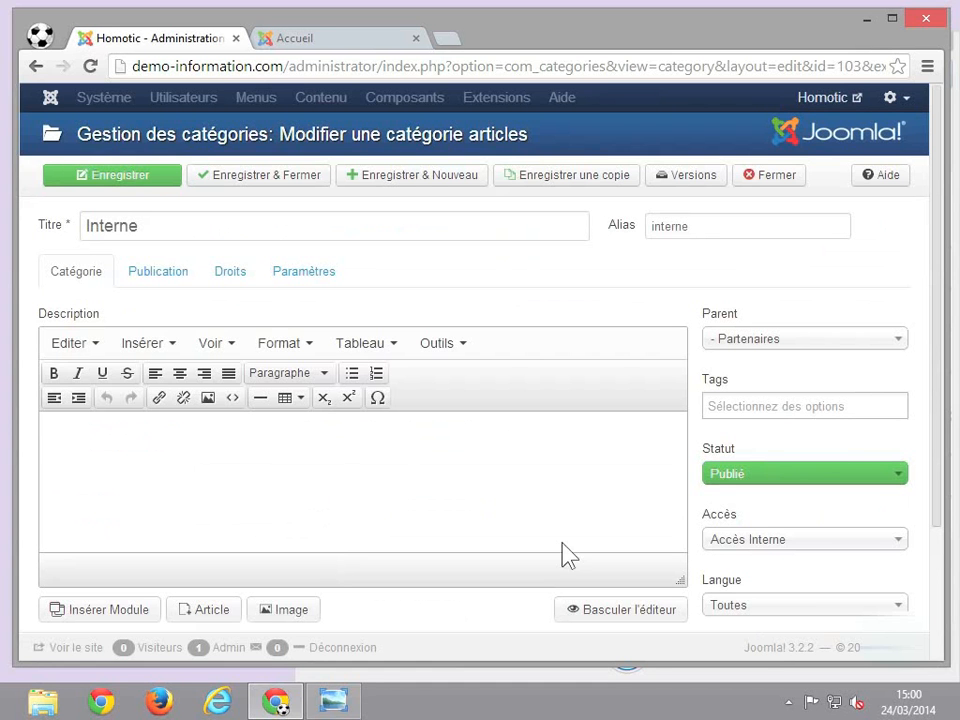
left_click(760, 545)
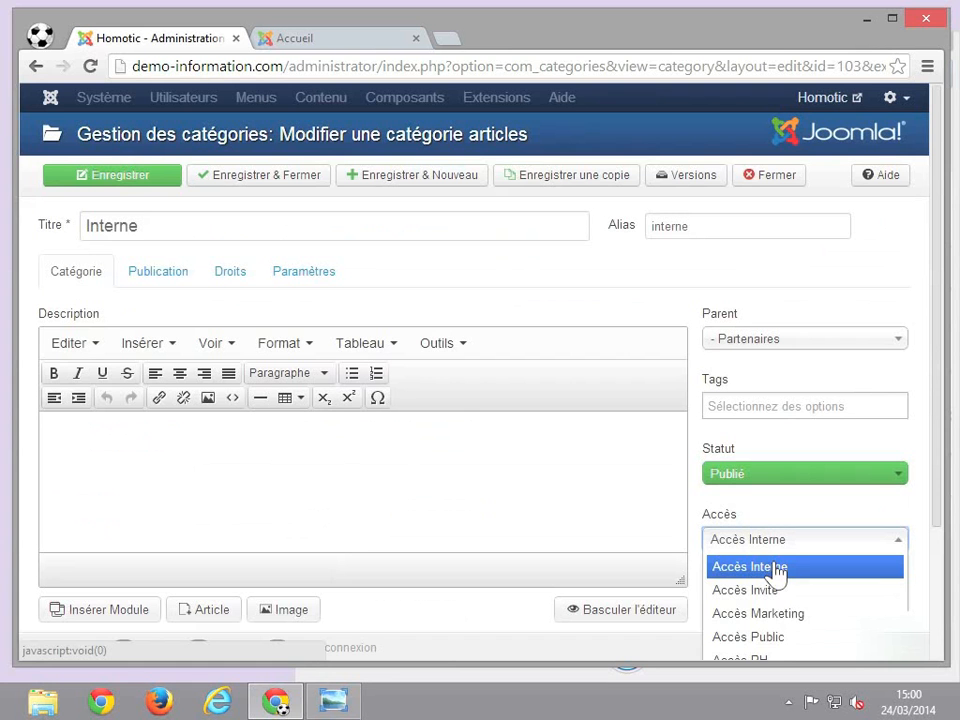
left_click(776, 568)
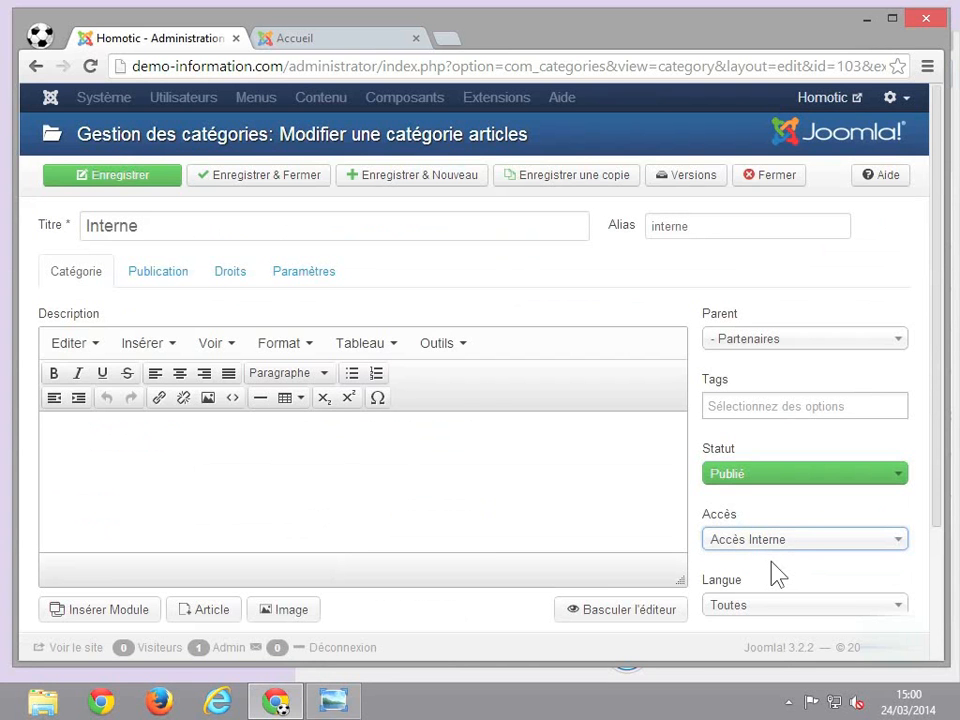
left_click(291, 188)
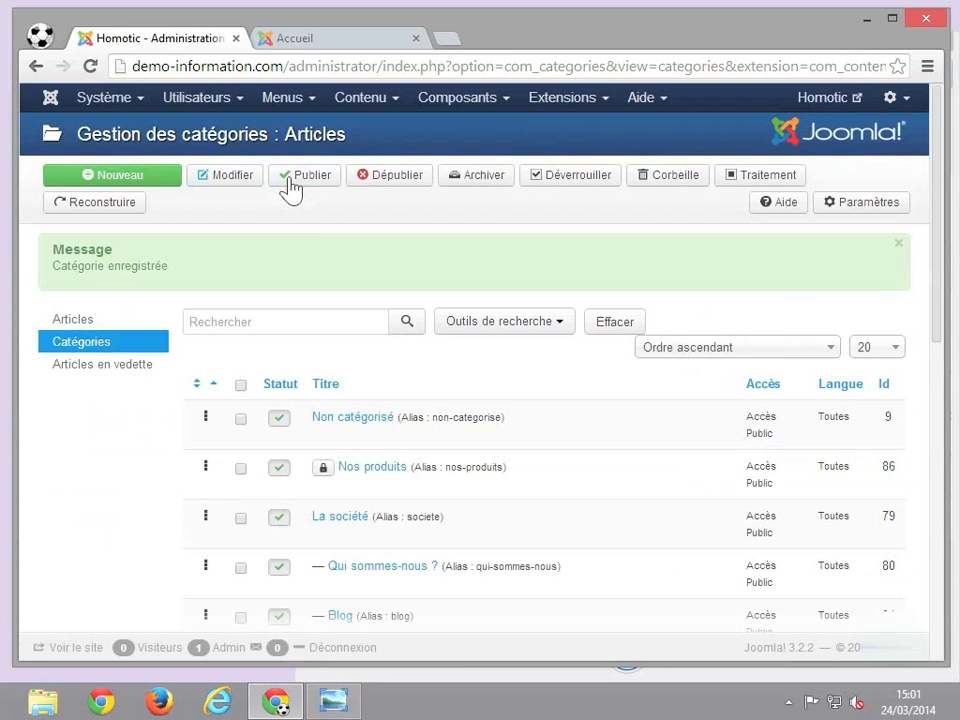
- Open the RH category under Partenaires and choose Accès RH as its access level
scroll(345, 480, "down", 2)
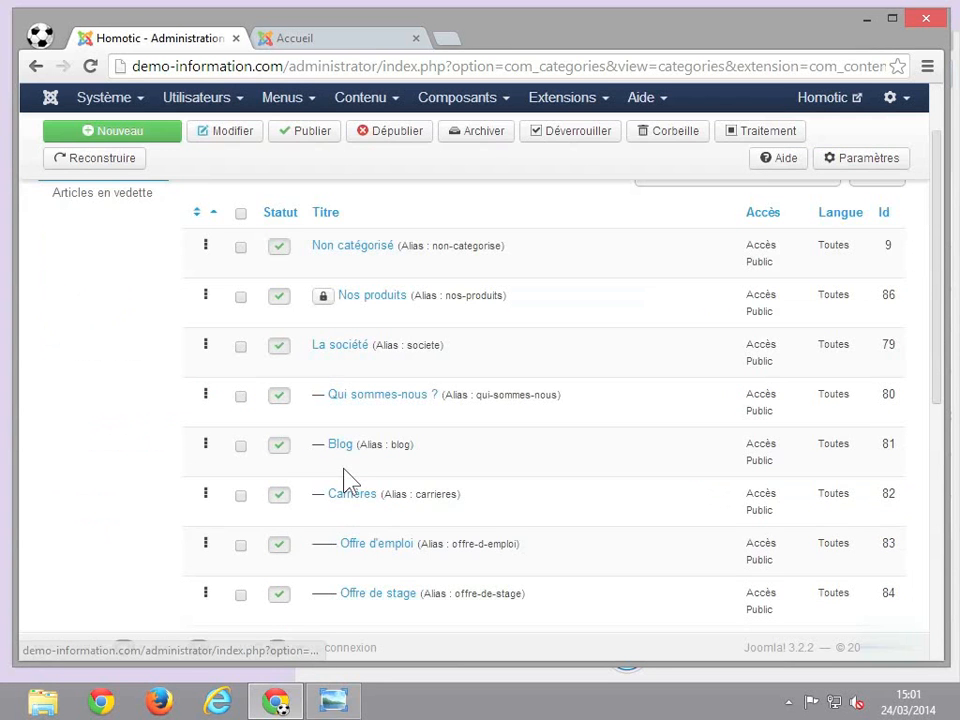
scroll(343, 475, "down", 5)
left_click(337, 466)
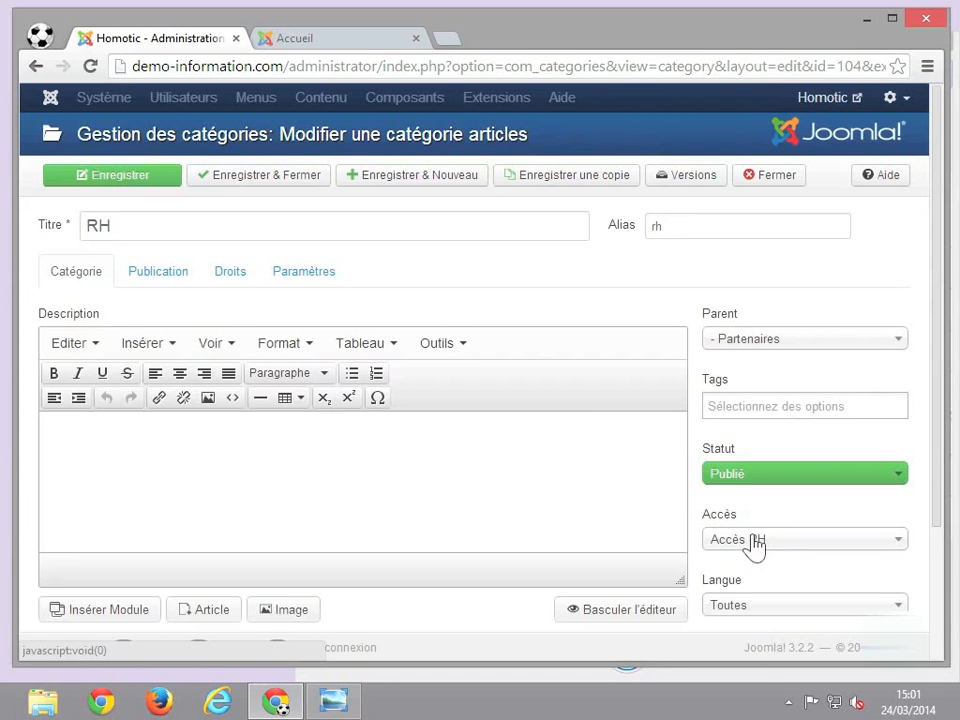
left_click(706, 539)
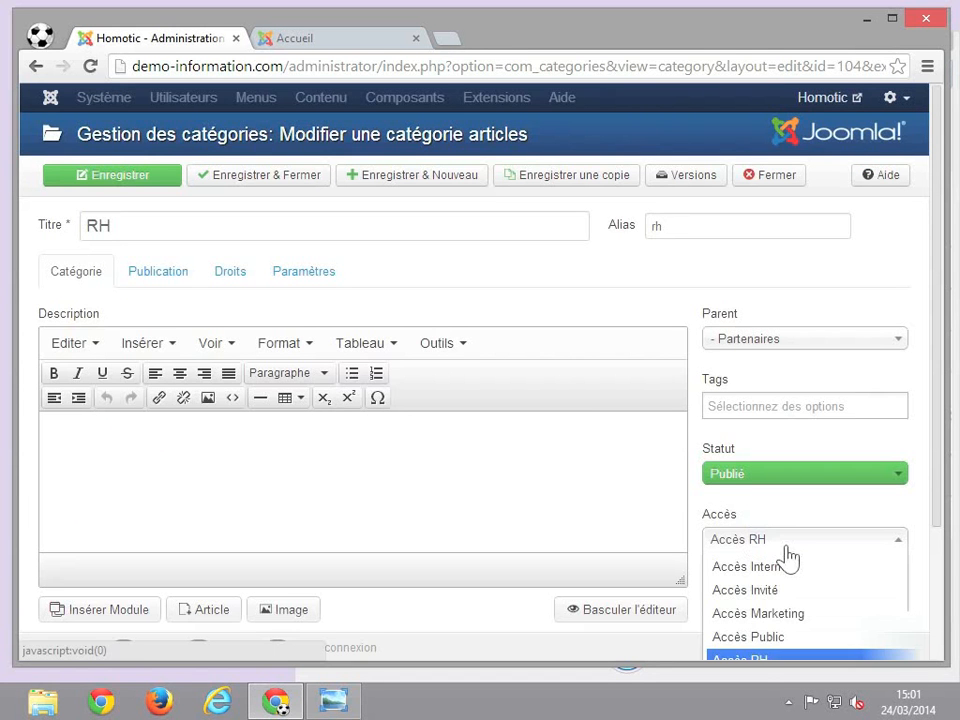
left_click(757, 659)
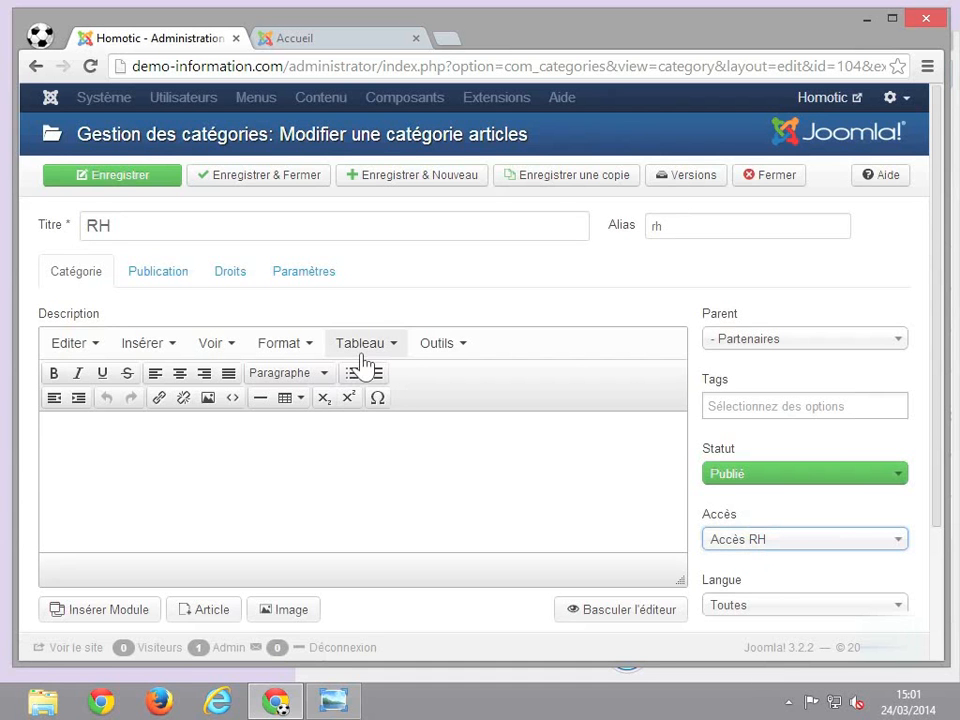
- In the RH category's permissions, set Créer to Autorisé for the RH group and save the category
left_click(244, 285)
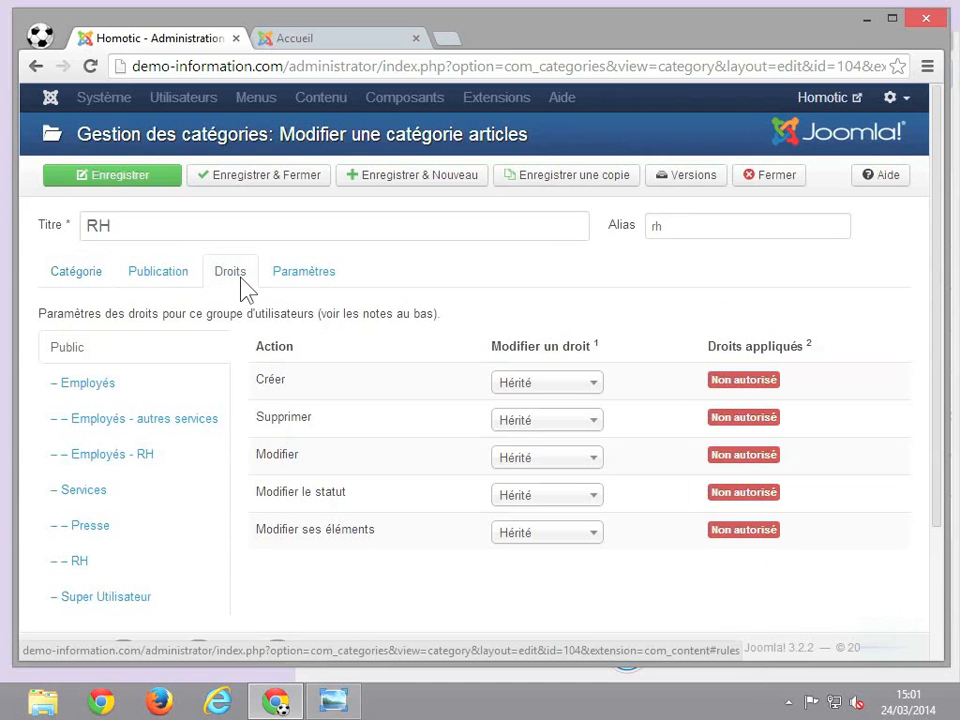
left_click(85, 563)
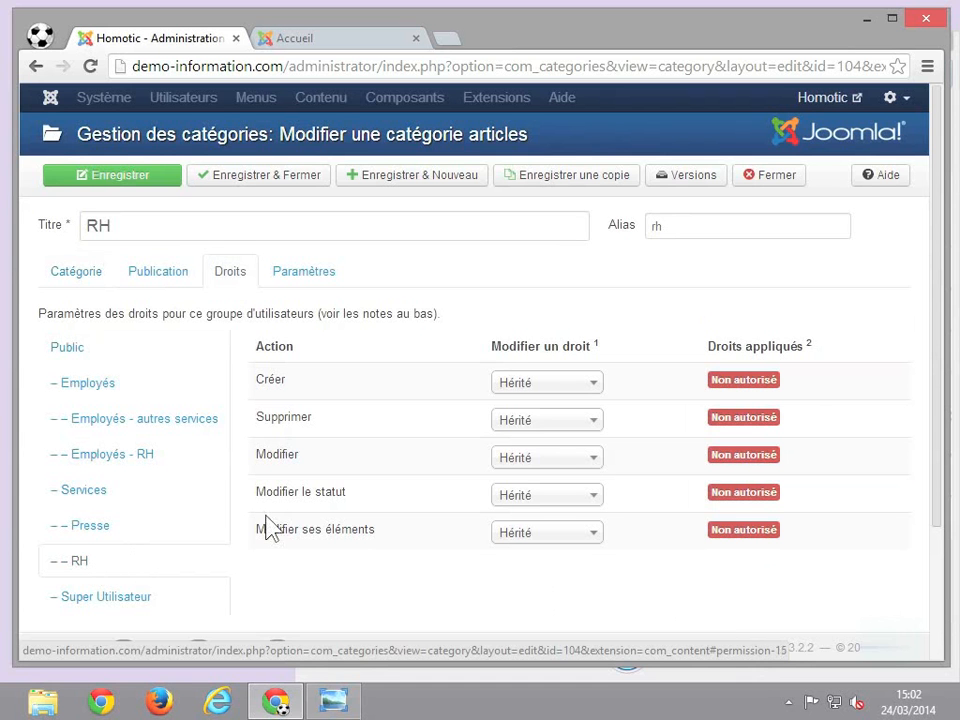
left_click(506, 385)
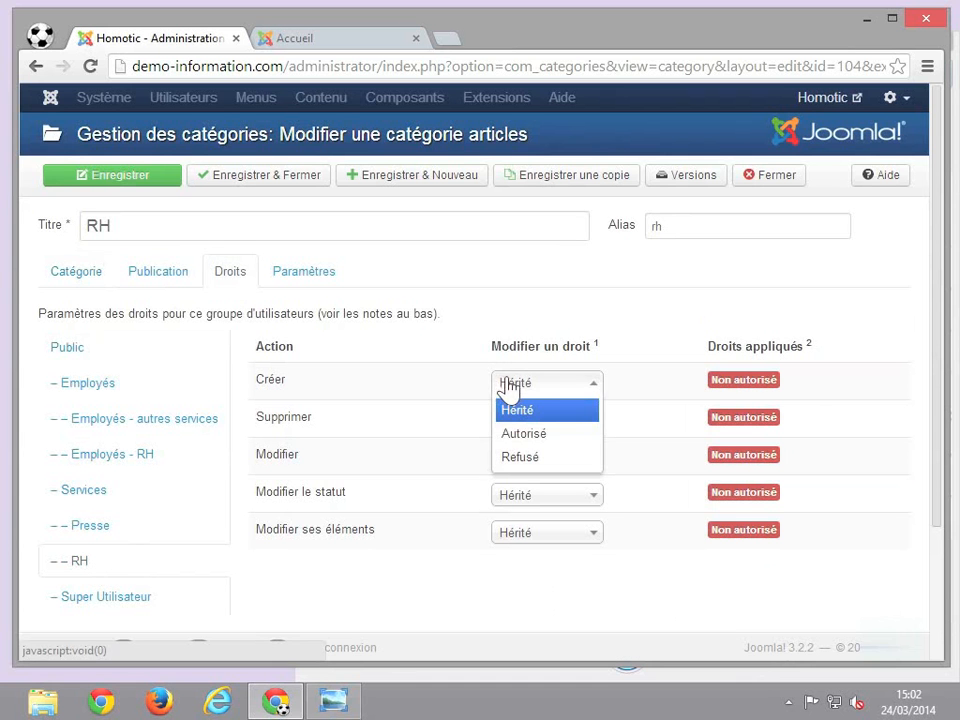
left_click(525, 436)
left_click(555, 428)
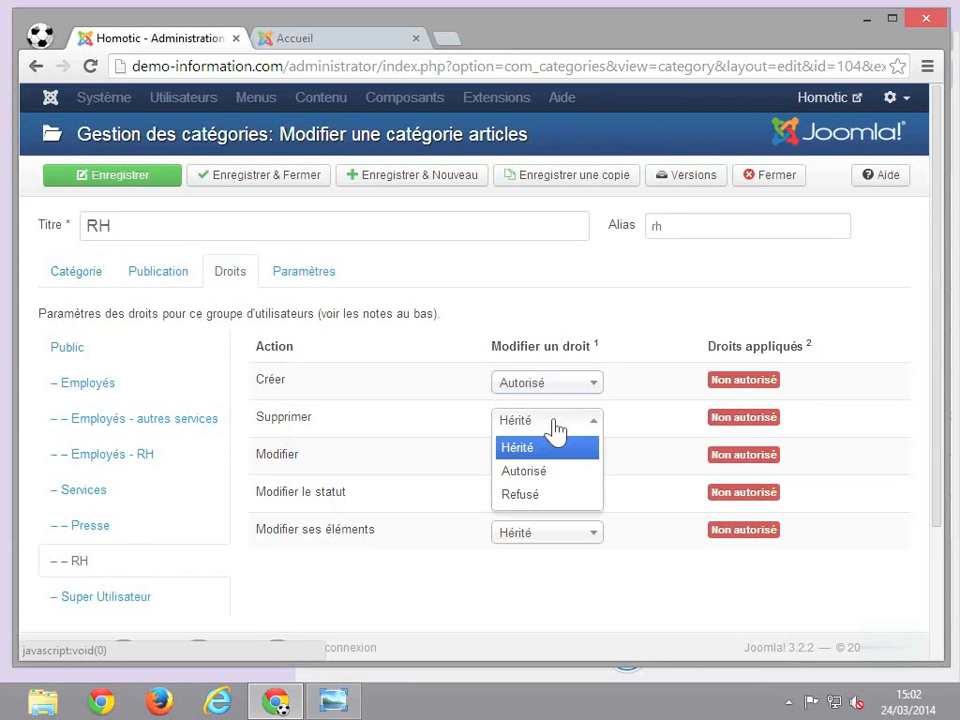
left_click(638, 456)
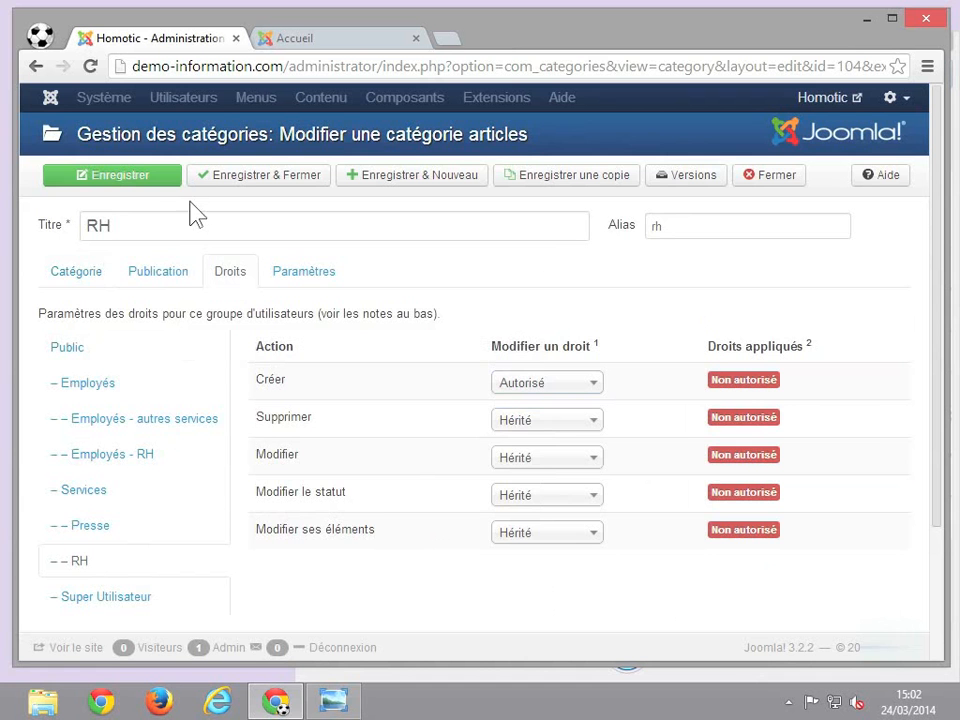
left_click(170, 181)
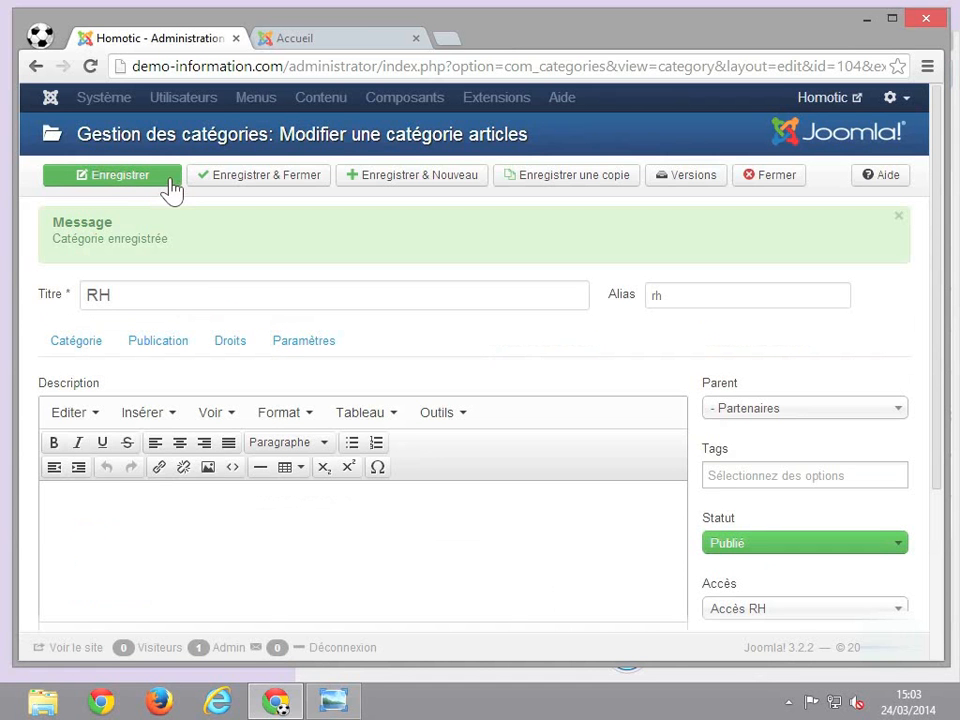